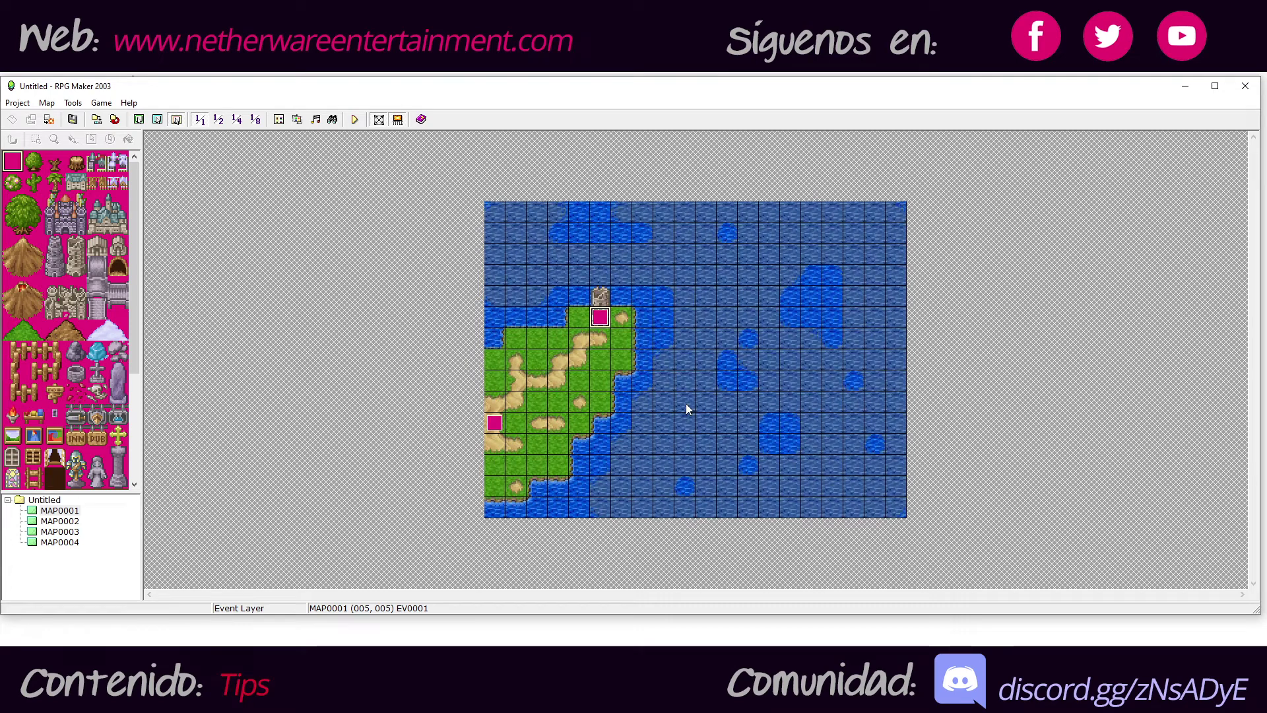
Step: View MAP0001 in the lower layer, upper layer and event editing modes, finishing in event editing mode
{"action": "left_click", "coordinate": [139, 120]}
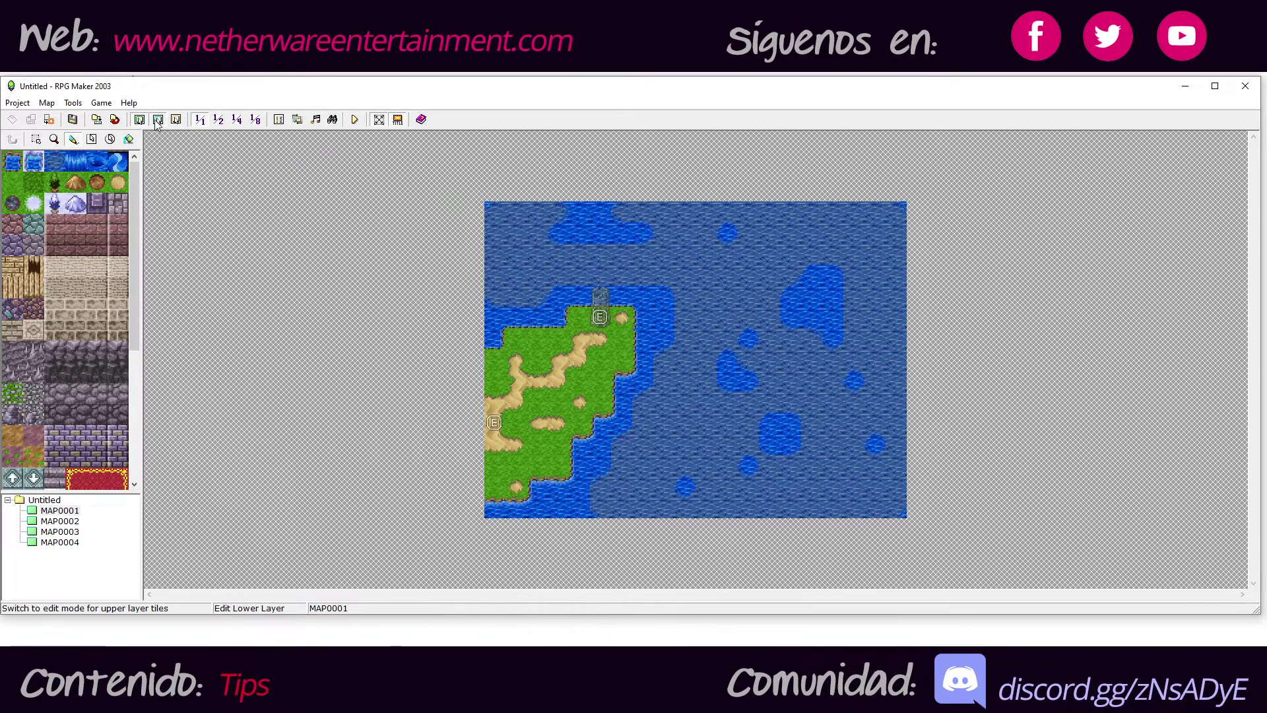
{"action": "left_click", "coordinate": [157, 120]}
{"action": "key", "text": "F5"}
{"action": "left_click", "coordinate": [157, 119]}
{"action": "key", "text": "F5"}
{"action": "key", "text": "F6"}
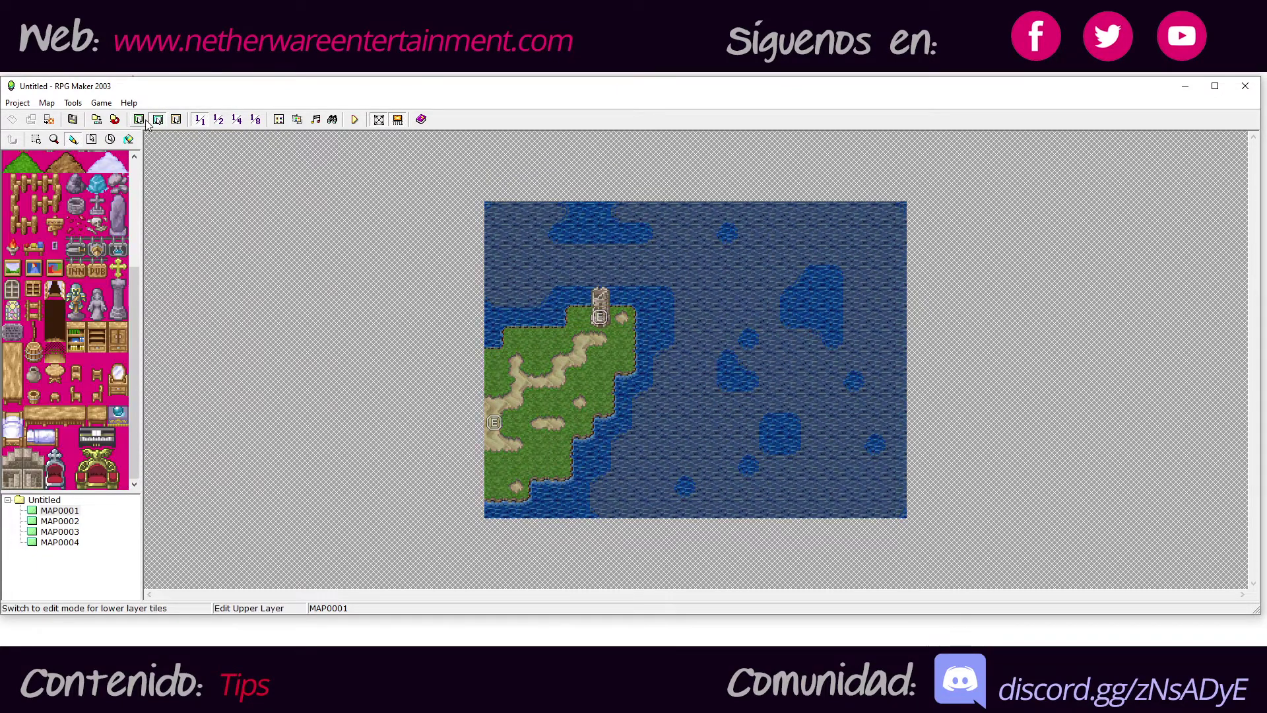
{"action": "left_click", "coordinate": [176, 120]}
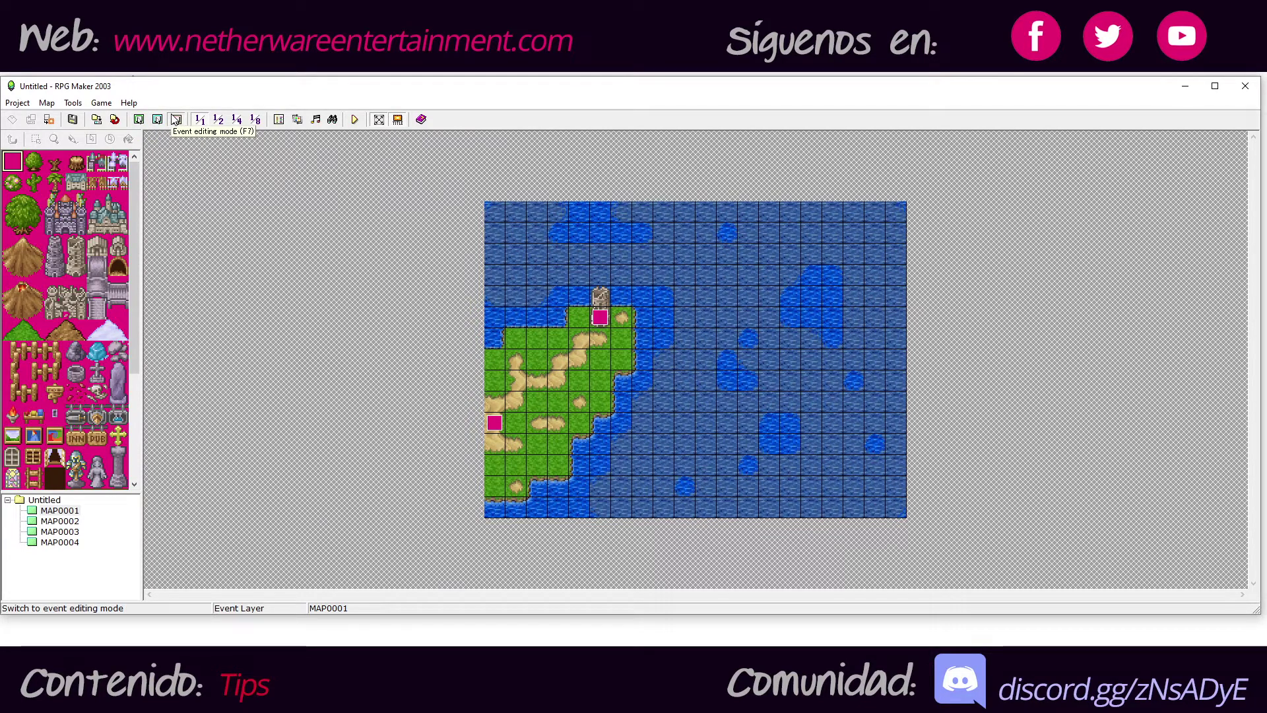
Step: View the map at 1/2, 1/4 and 1/8 scale, return to 1/1, and check the available map scale options
{"action": "left_click", "coordinate": [219, 120]}
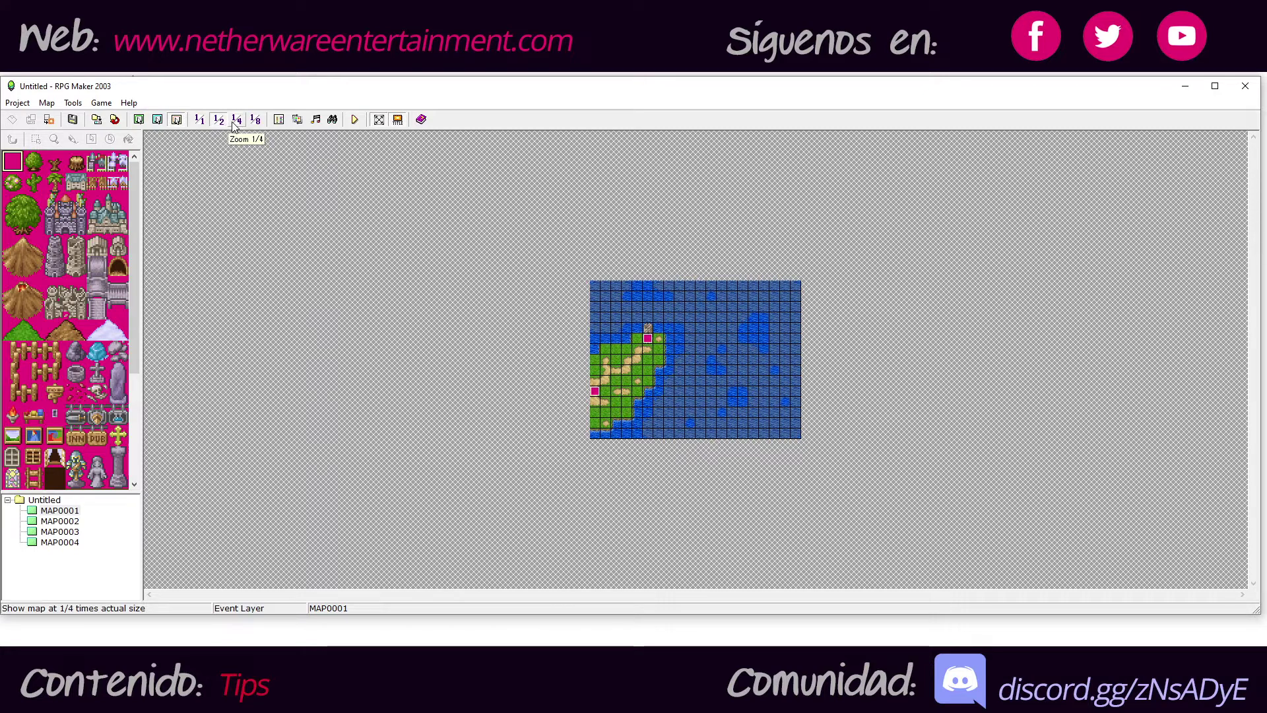
{"action": "left_click", "coordinate": [238, 120]}
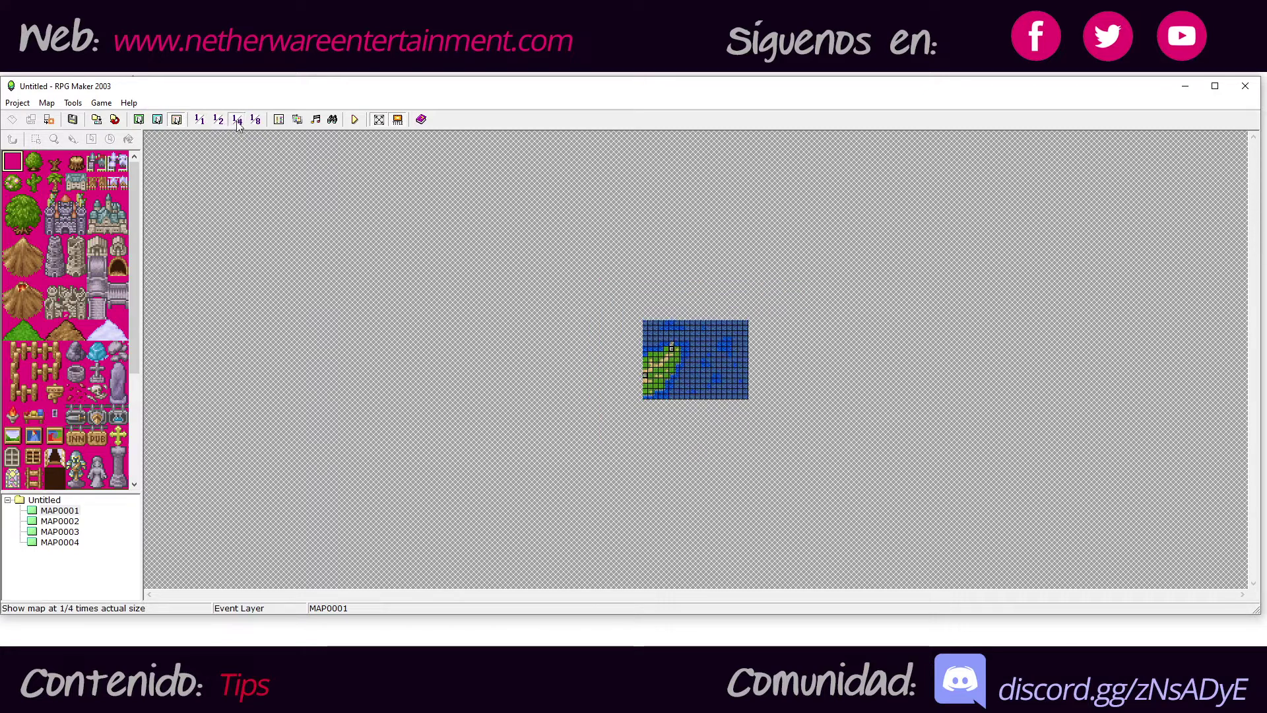
{"action": "left_click", "coordinate": [255, 120]}
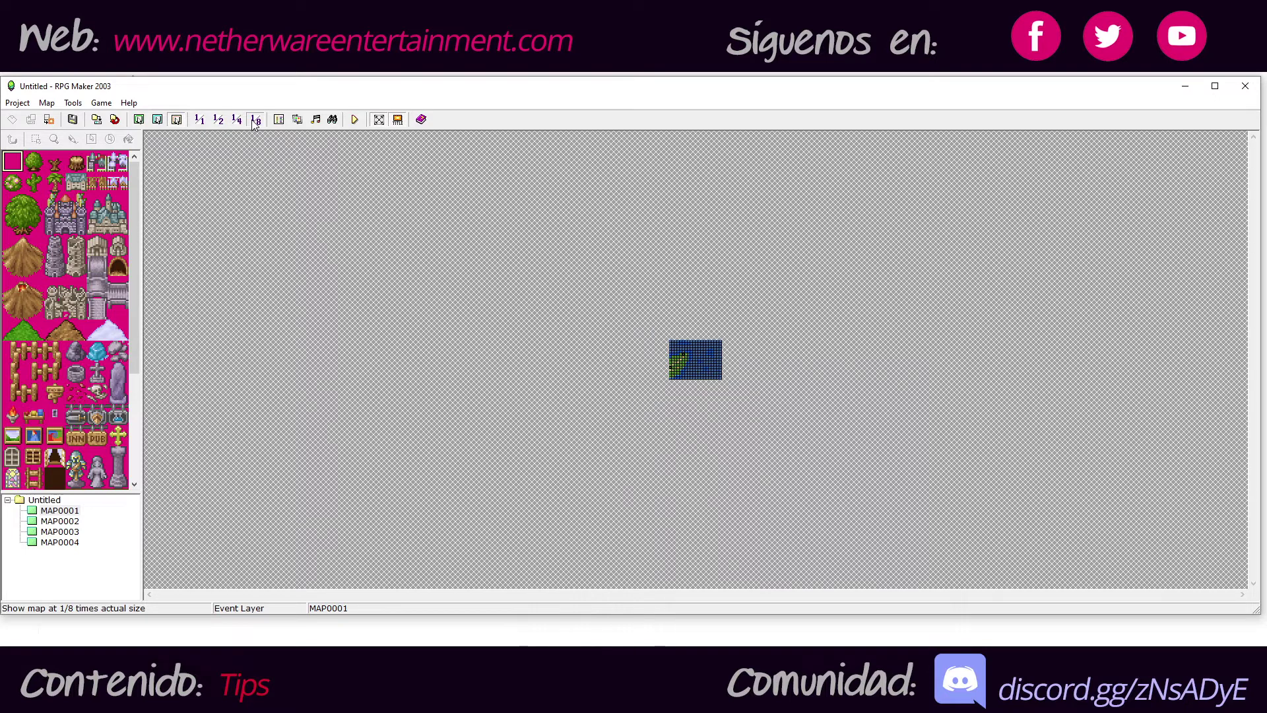
{"action": "left_click", "coordinate": [200, 120]}
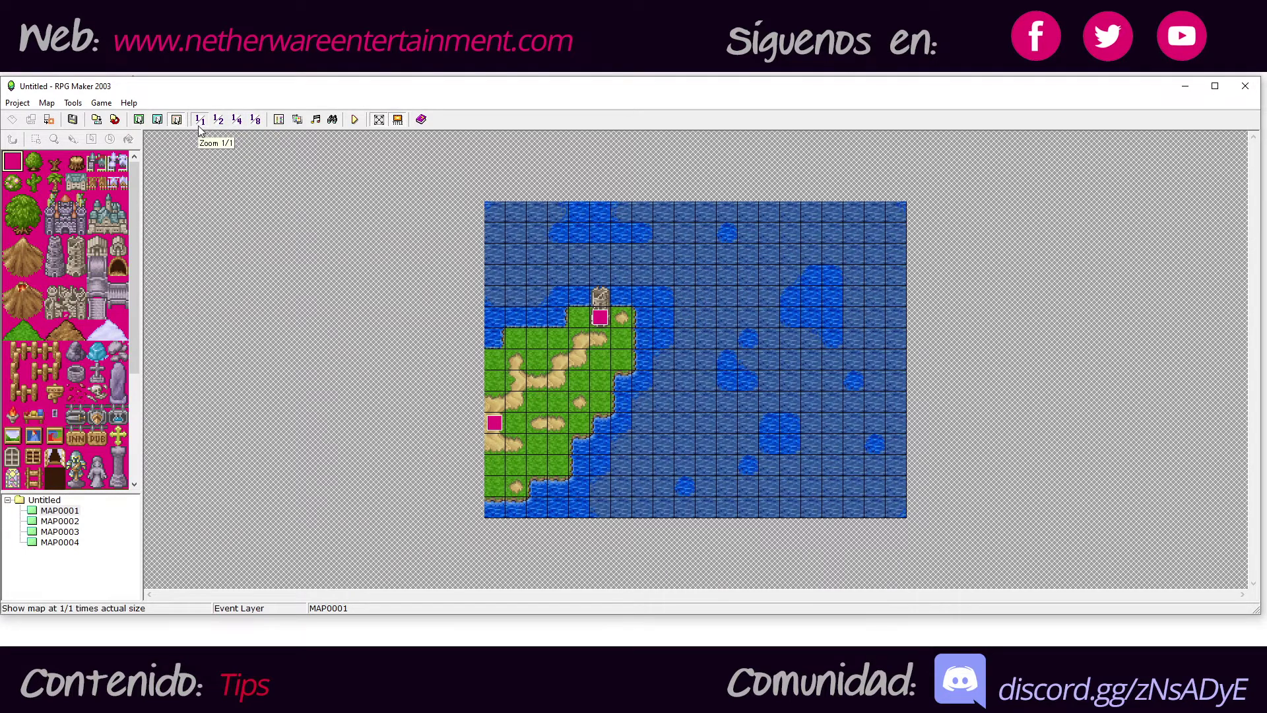
{"action": "left_click", "coordinate": [219, 120]}
{"action": "left_click", "coordinate": [201, 123]}
{"action": "left_click", "coordinate": [47, 103]}
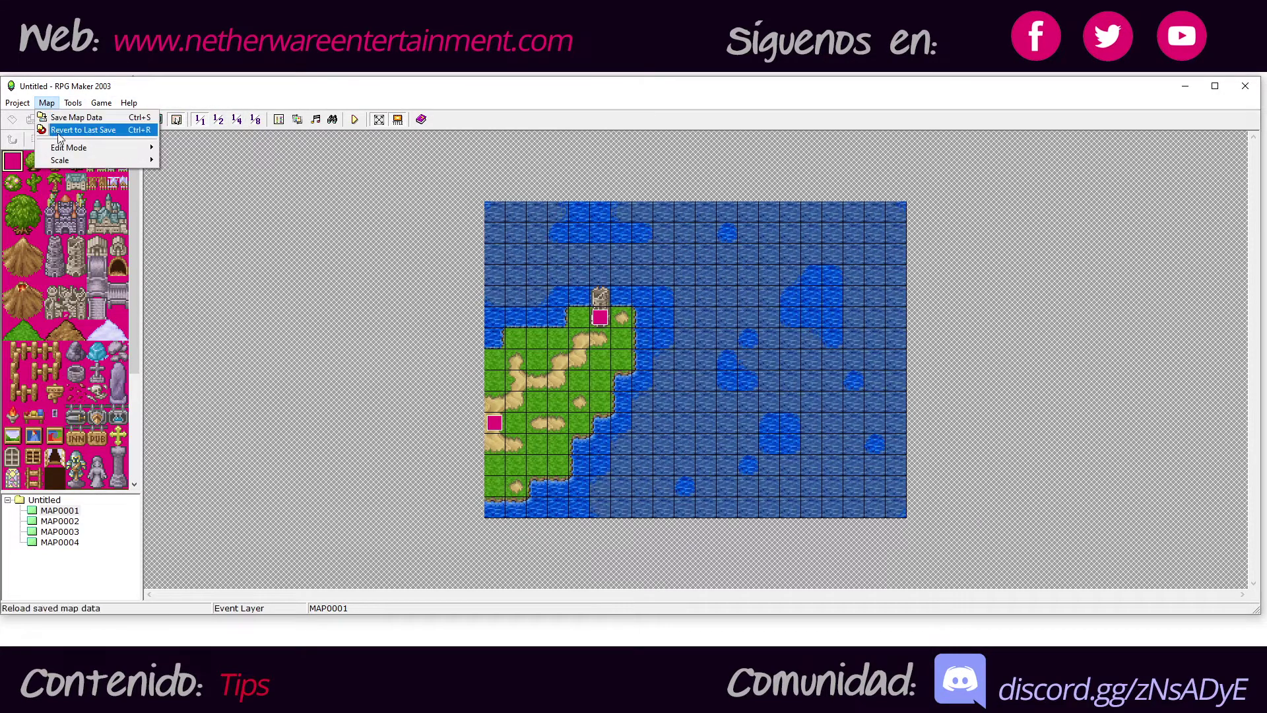
{"action": "mouse_move", "coordinate": [65, 161]}
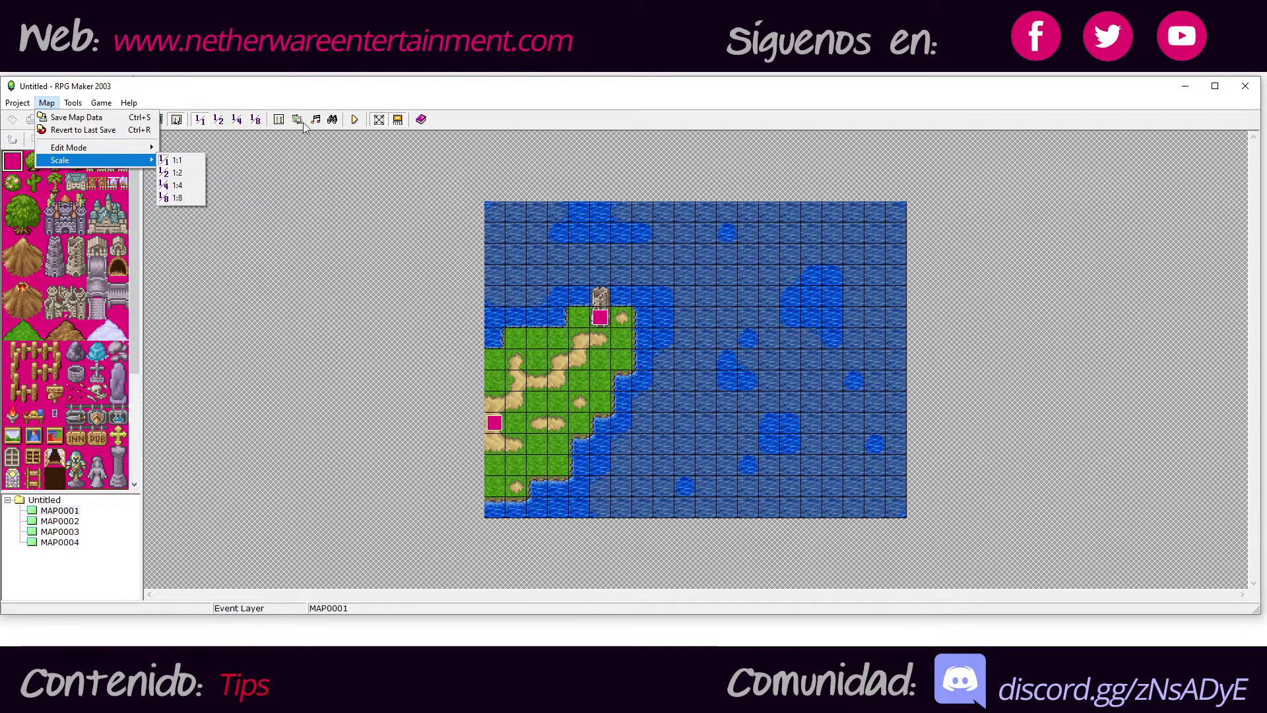
{"action": "left_click", "coordinate": [291, 97]}
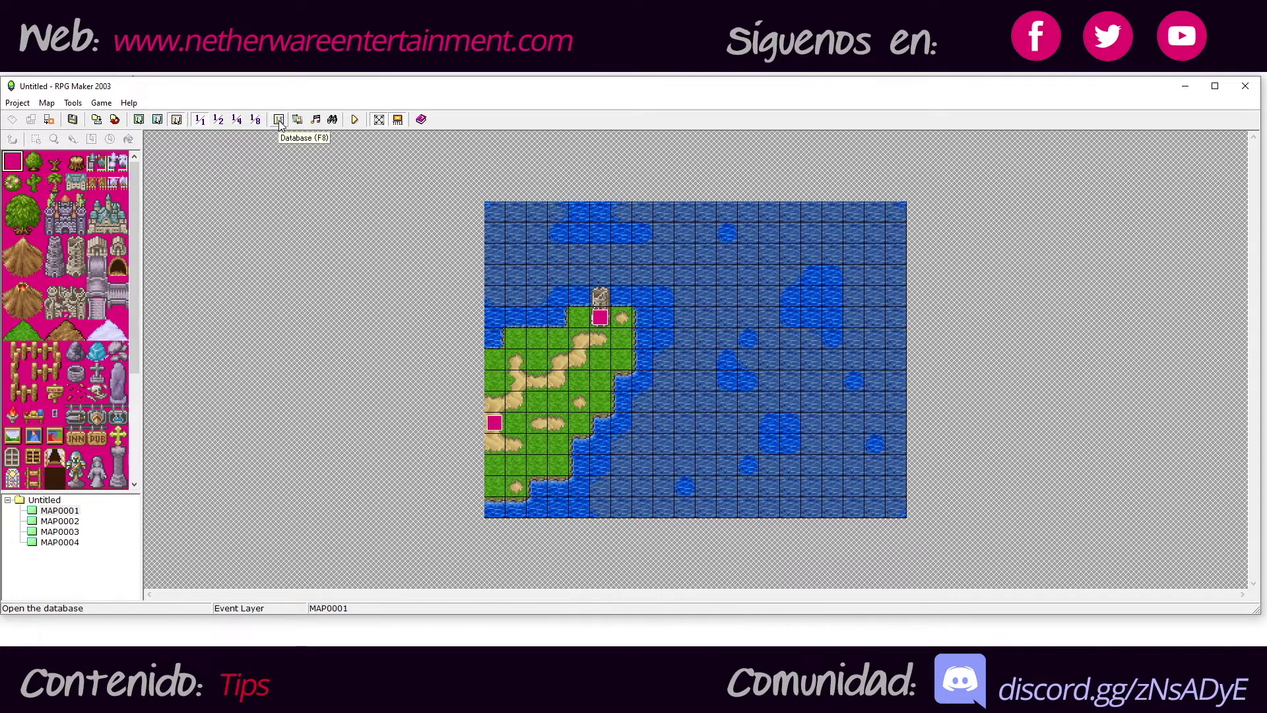
Step: Open the database and look through its Items, Enemies, Troops, Classes, Skills, Elements, States and Animations 2 sections
{"action": "left_click", "coordinate": [278, 120]}
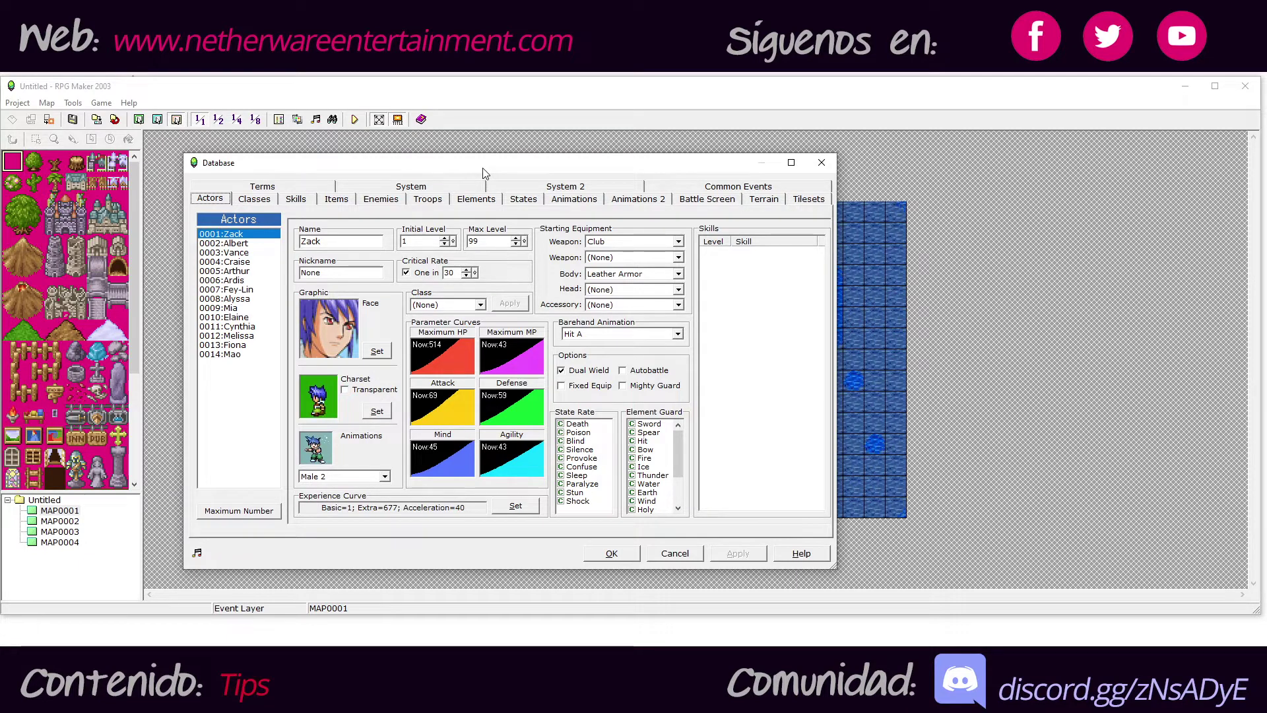
{"action": "left_click_drag", "start_coordinate": [484, 170], "coordinate": [477, 165]}
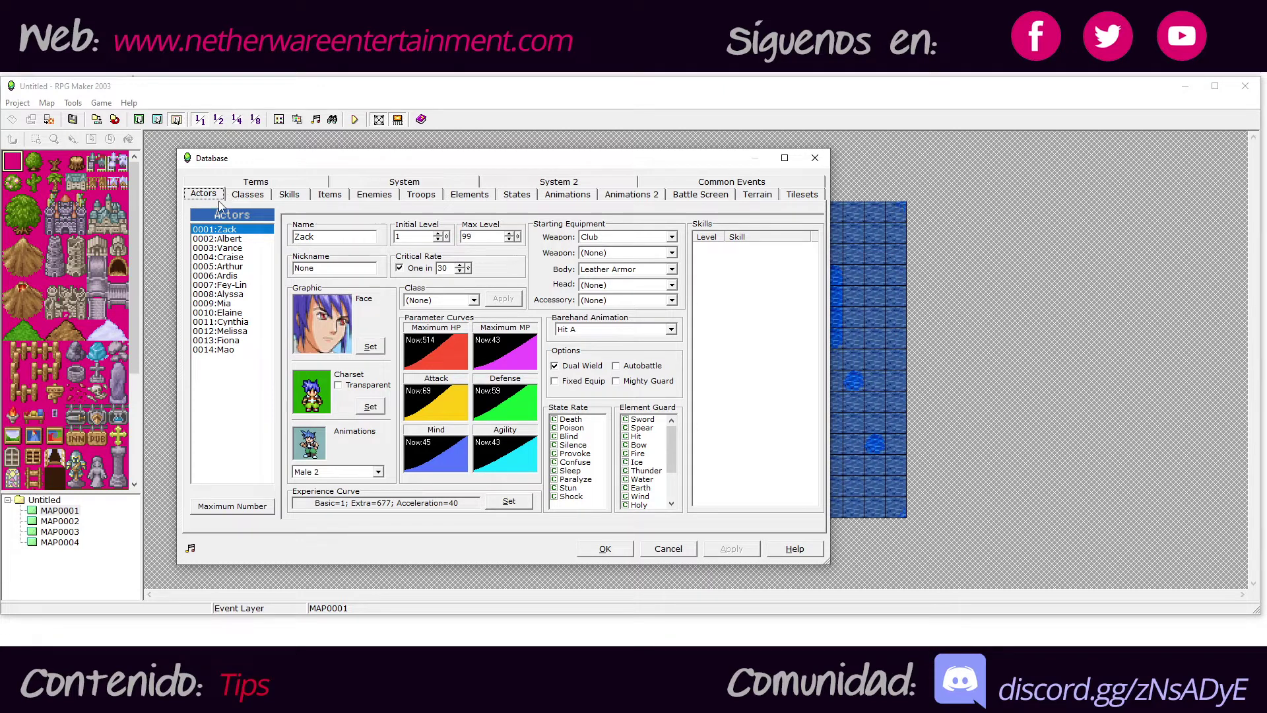
{"action": "left_click", "coordinate": [329, 194]}
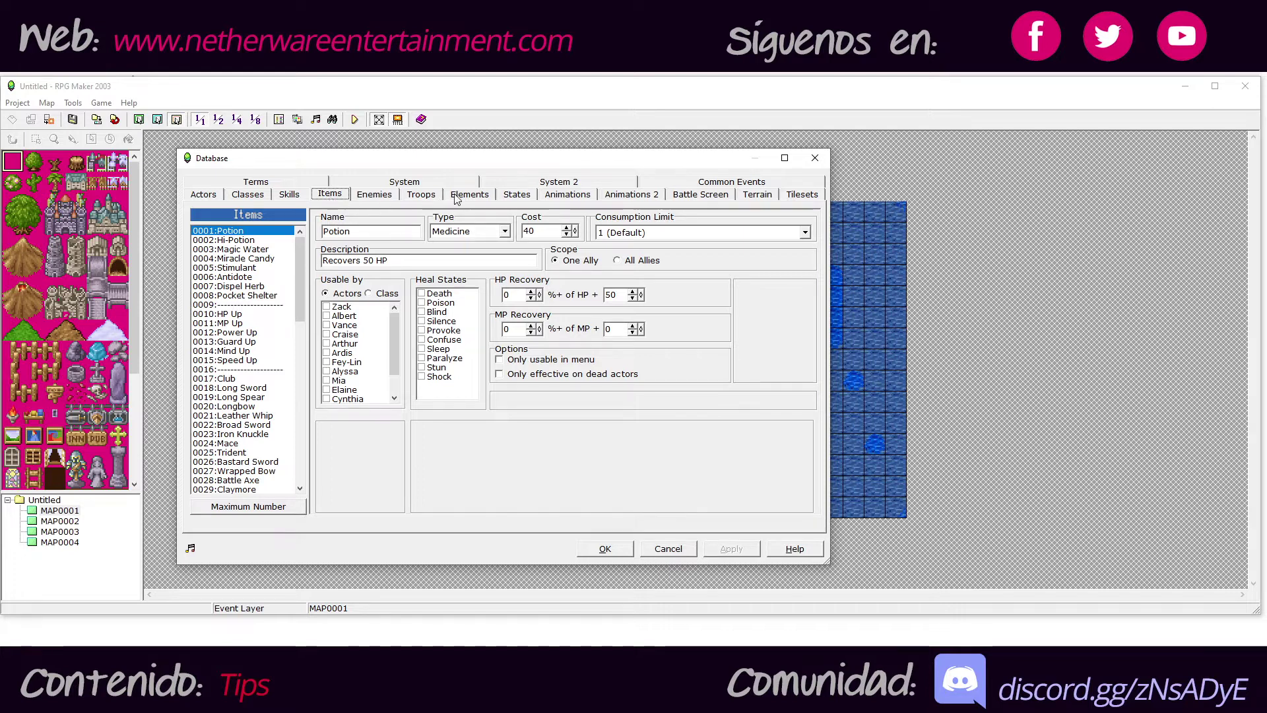
{"action": "left_click", "coordinate": [373, 197]}
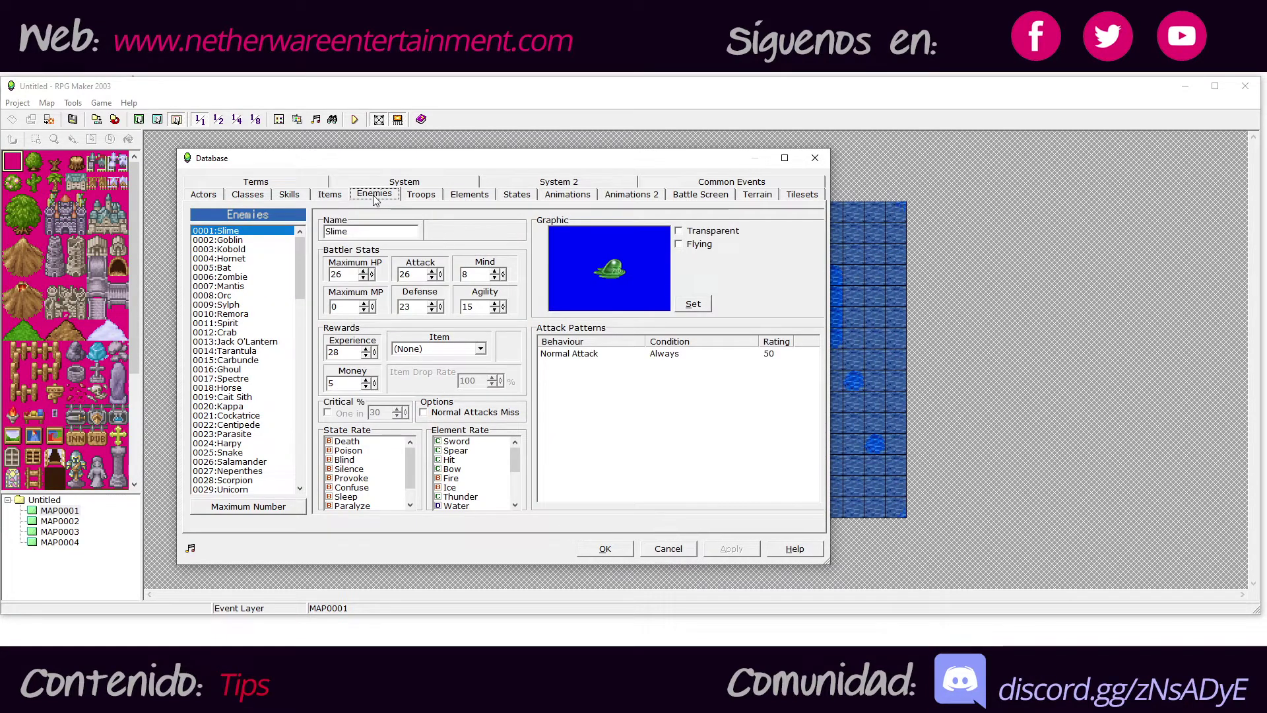
{"action": "left_click", "coordinate": [422, 194]}
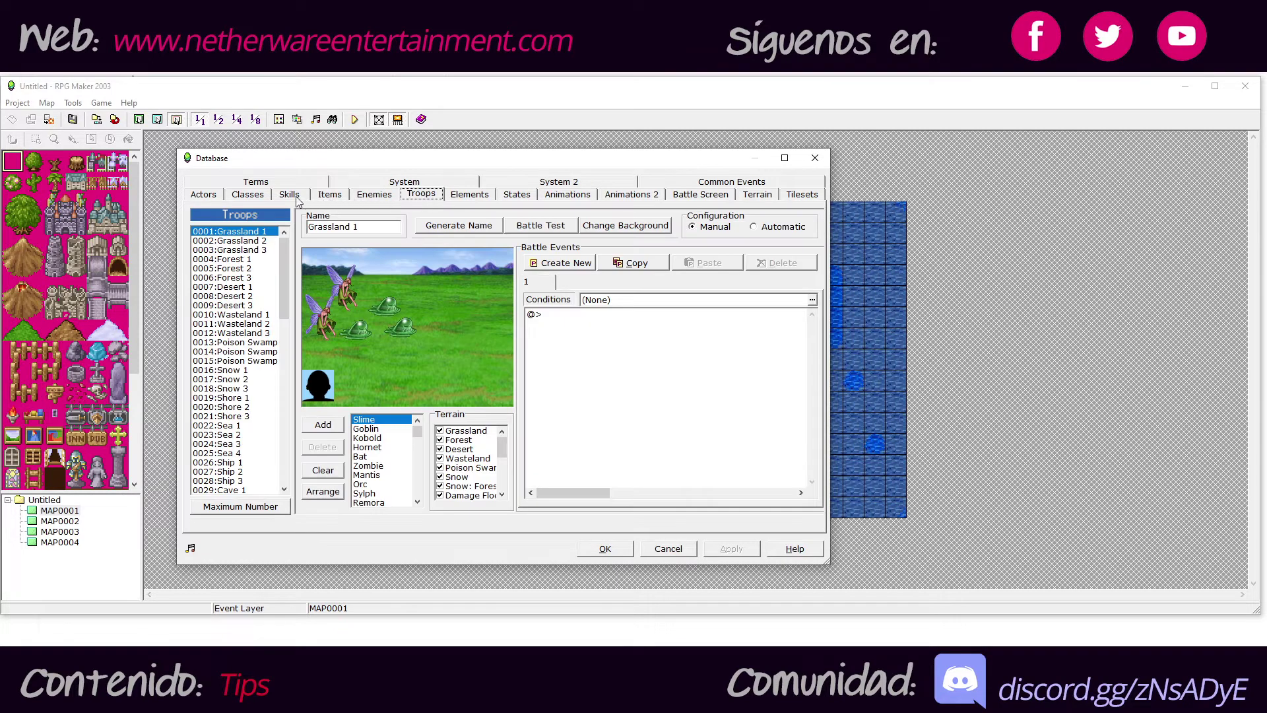
{"action": "left_click", "coordinate": [251, 196]}
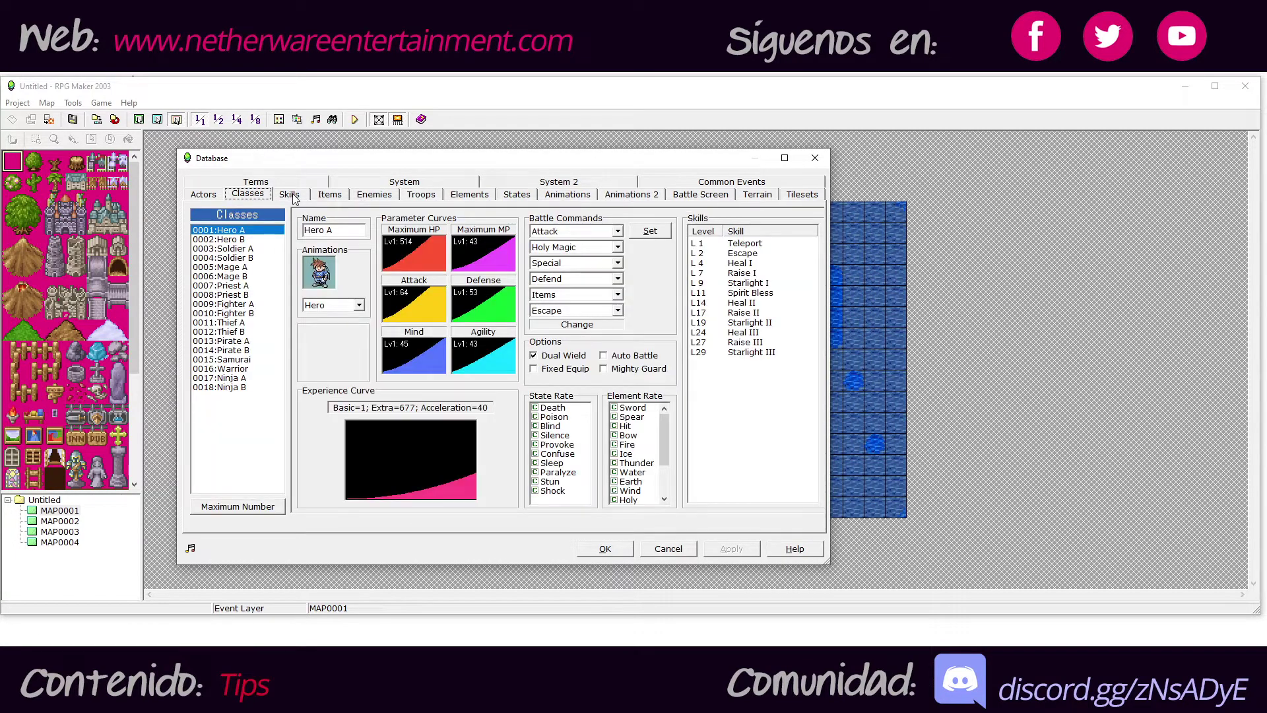
{"action": "left_click", "coordinate": [294, 195]}
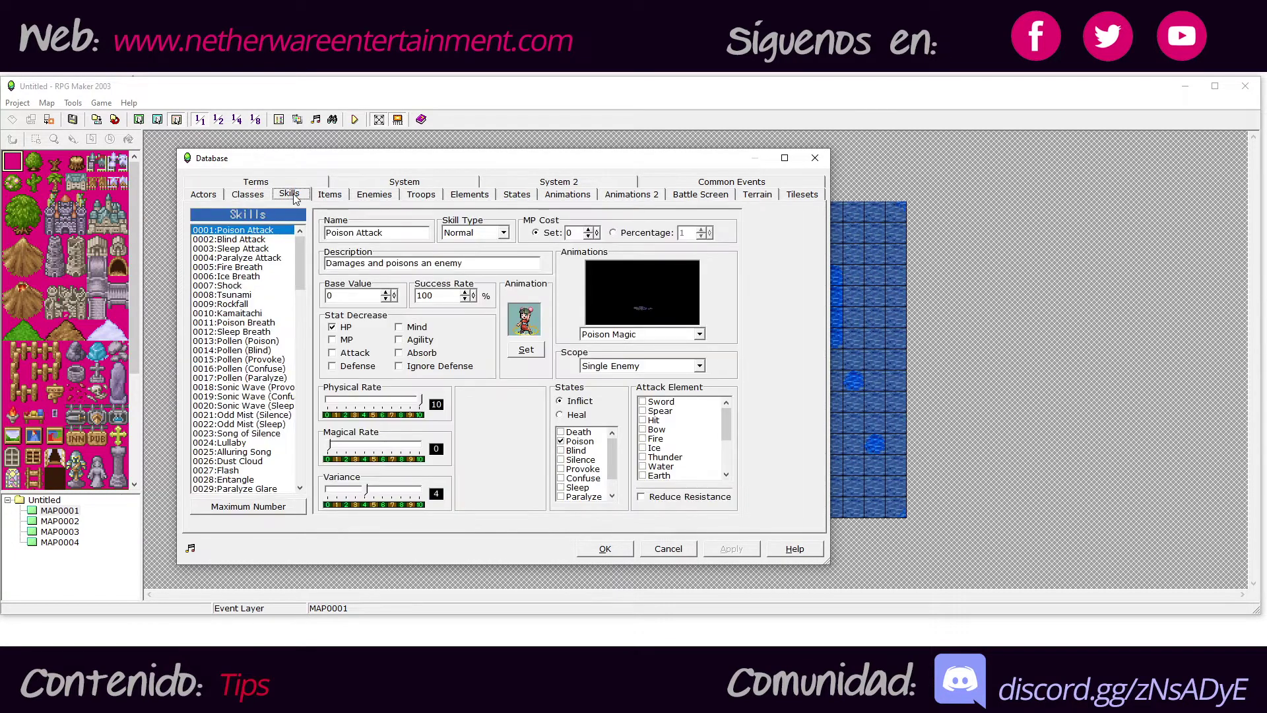
{"action": "left_click", "coordinate": [466, 195]}
{"action": "left_click", "coordinate": [521, 198]}
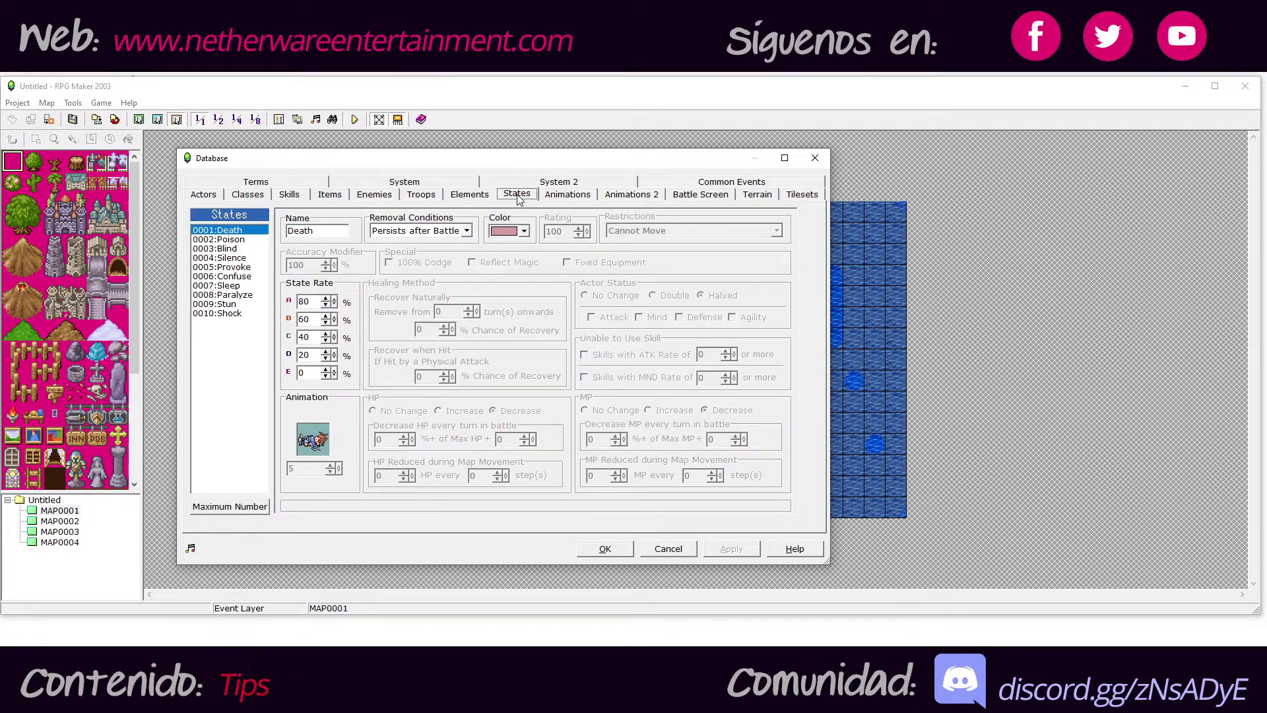
{"action": "left_click", "coordinate": [624, 195]}
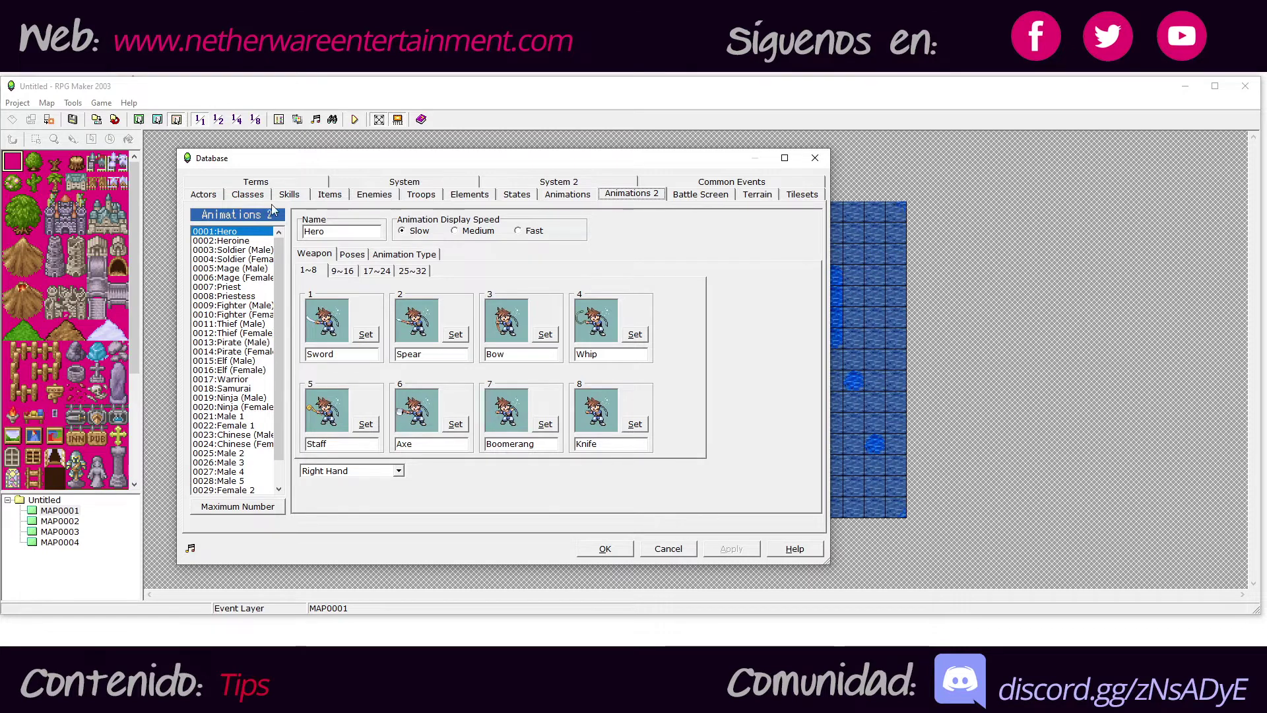
Step: Review the game's vocabulary in the database Terms section, from Glossary1 through Glossary5
{"action": "left_click", "coordinate": [272, 182]}
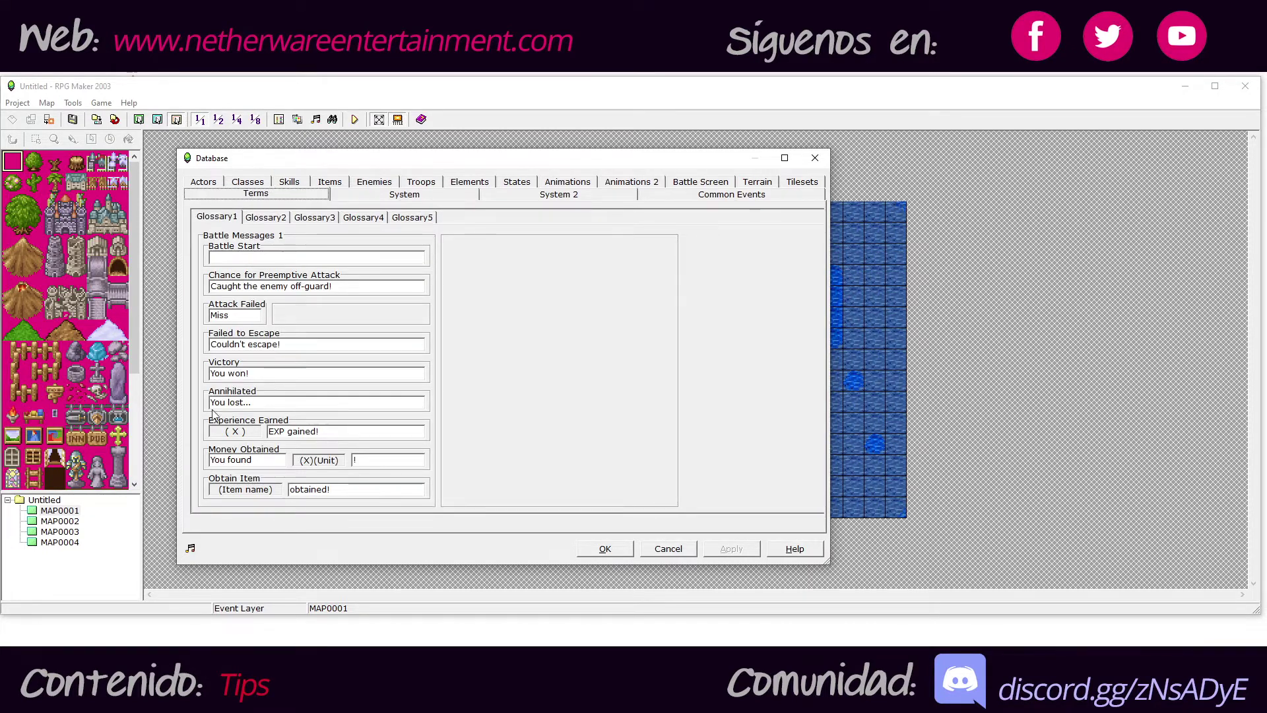
{"action": "left_click", "coordinate": [265, 222]}
{"action": "left_click", "coordinate": [319, 219]}
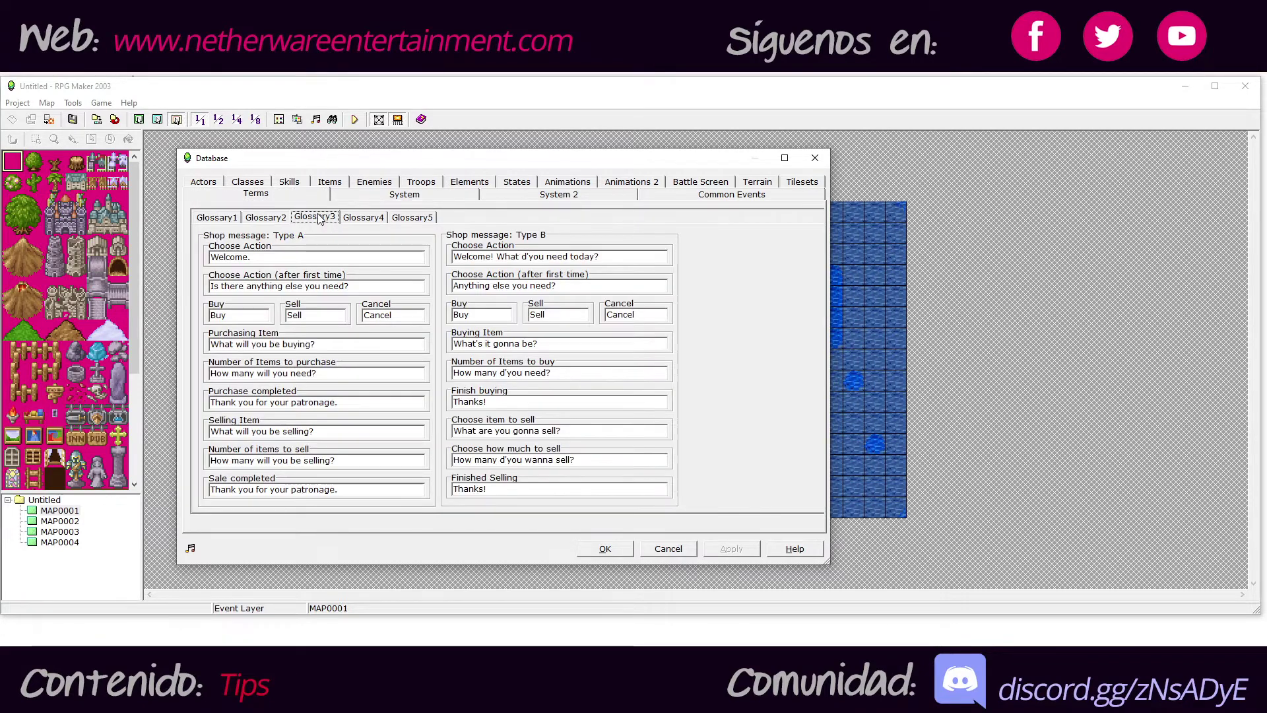
{"action": "left_click", "coordinate": [373, 216]}
{"action": "key", "text": "Right"}
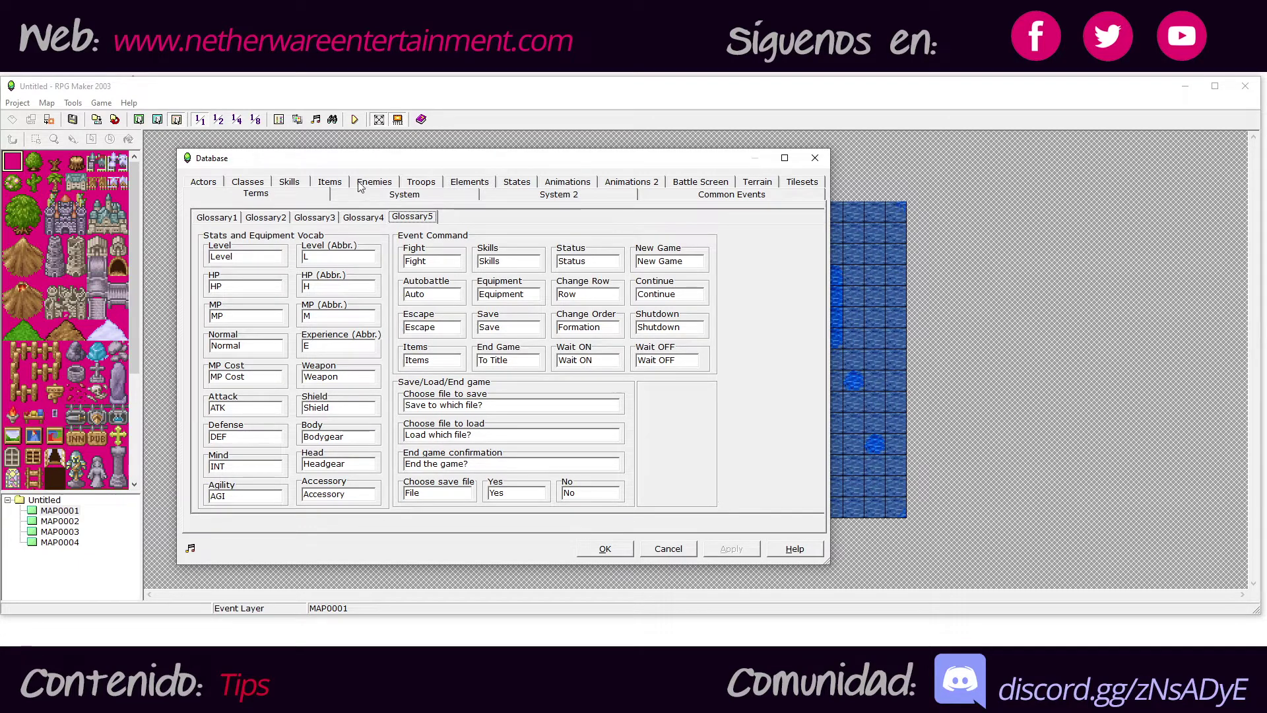
Step: Look over the Items, Animations and System sections of the database, and close the database without changes
{"action": "left_click", "coordinate": [332, 182]}
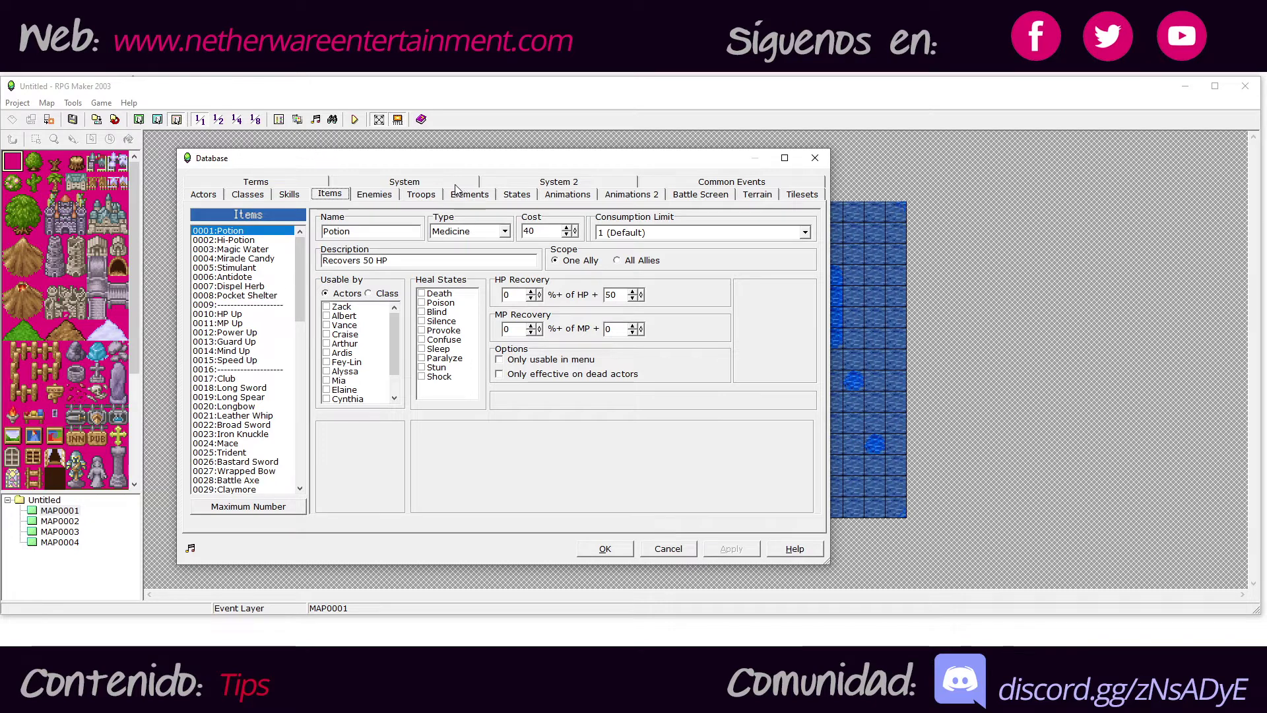
{"action": "left_click", "coordinate": [567, 194]}
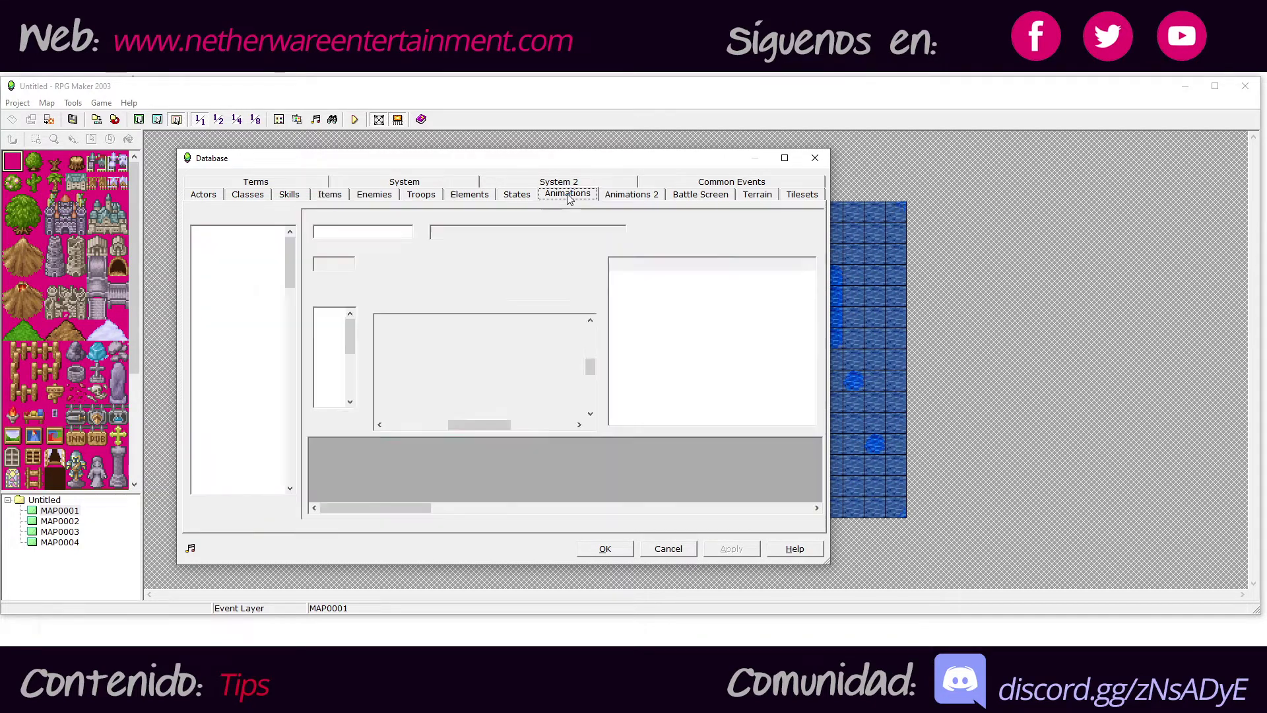
{"action": "mouse_move", "coordinate": [293, 247]}
{"action": "left_mouse_down"}
{"action": "mouse_move", "coordinate": [282, 467]}
{"action": "mouse_move", "coordinate": [290, 244]}
{"action": "left_mouse_up"}
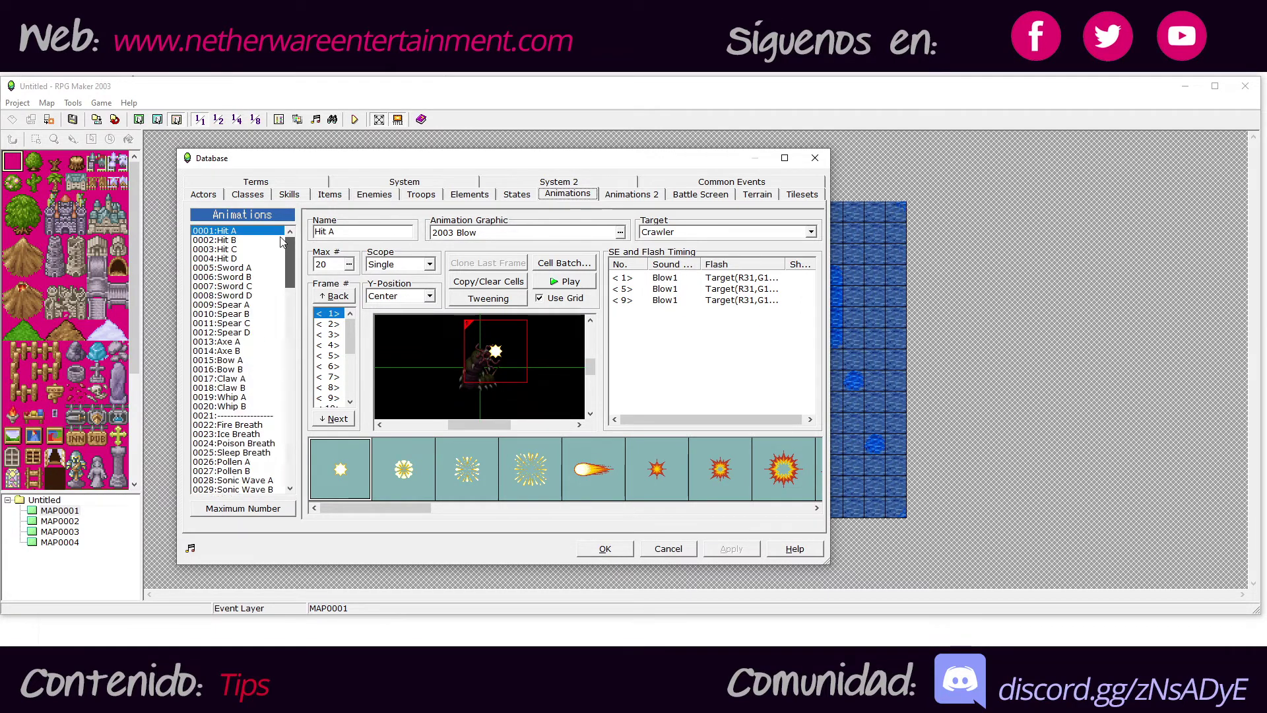
{"action": "left_click", "coordinate": [411, 182]}
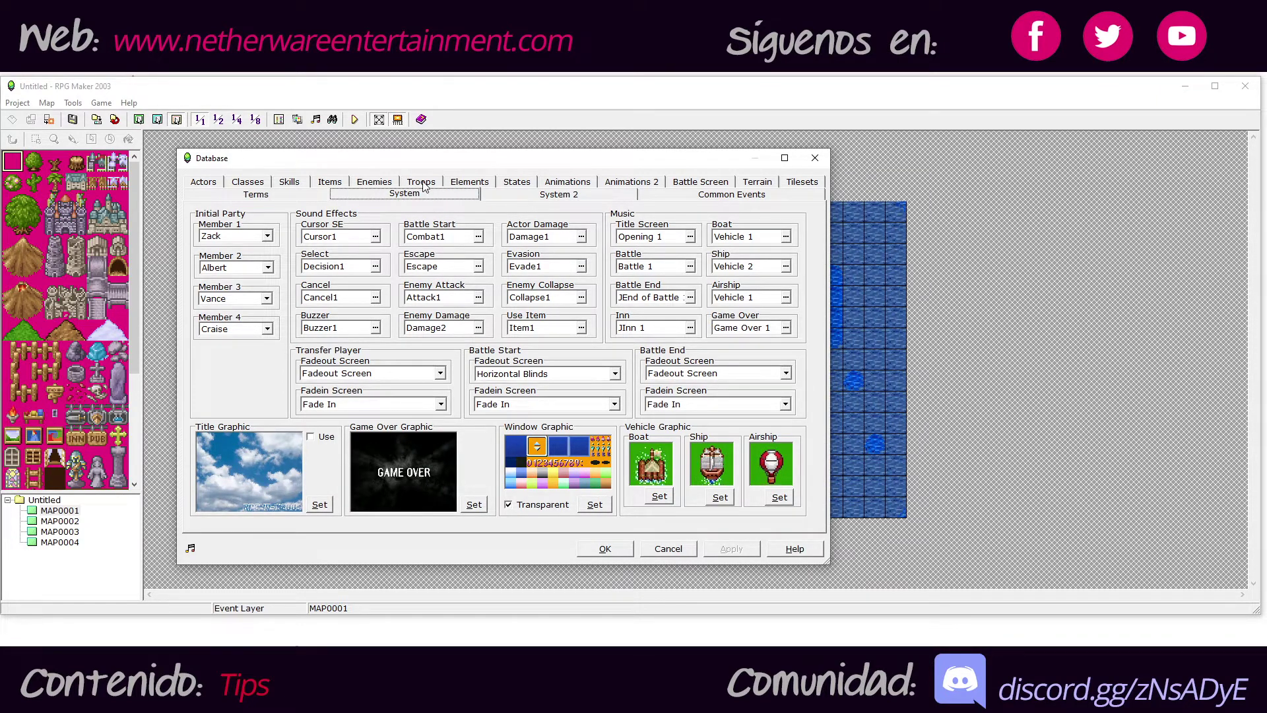
{"action": "left_click_drag", "start_coordinate": [429, 165], "coordinate": [414, 162]}
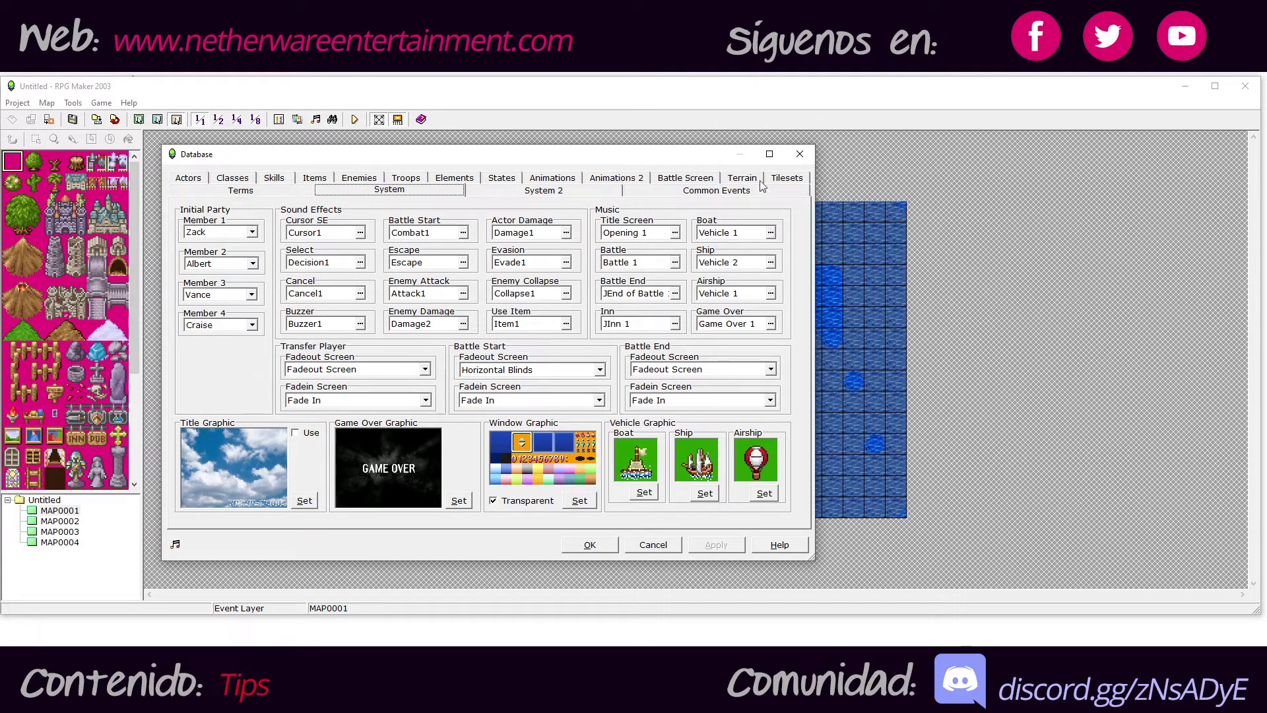
{"action": "left_click", "coordinate": [802, 156]}
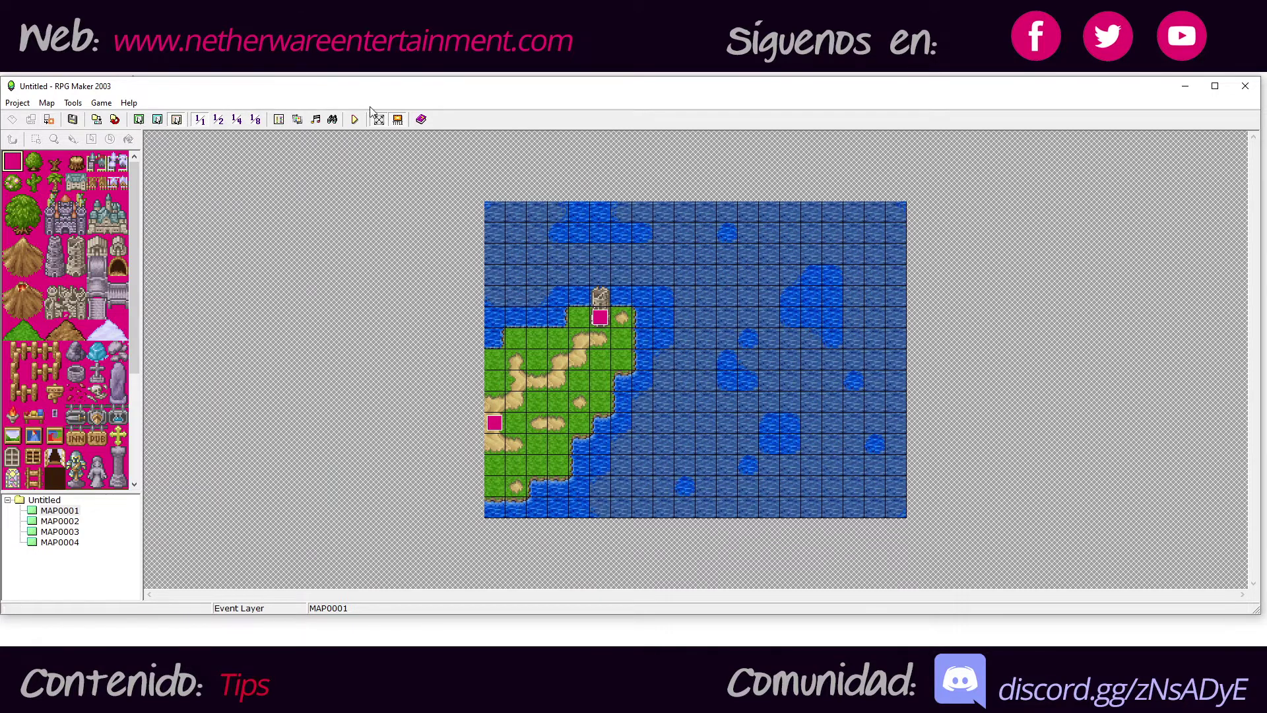
Step: Open the Resource Manager and look at the files in the Battle, Battle2 and BattleCharSet categories
{"action": "left_click", "coordinate": [303, 121]}
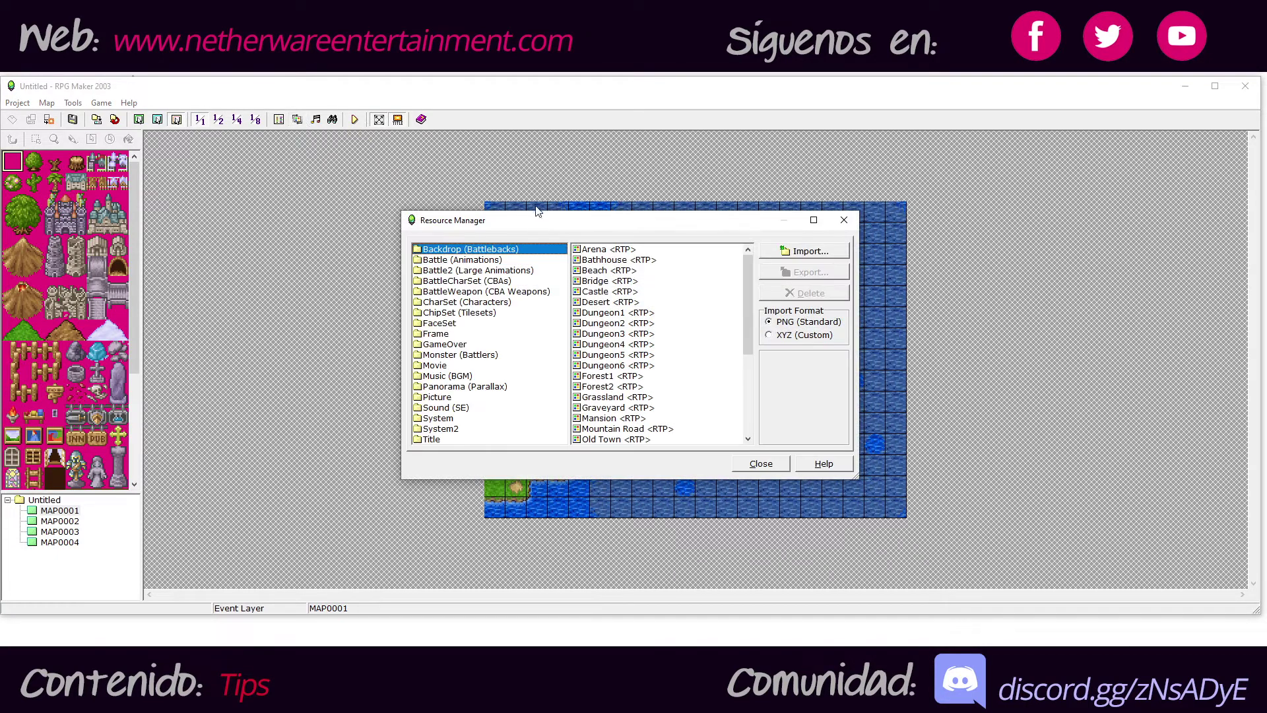
{"action": "left_click_drag", "start_coordinate": [538, 221], "coordinate": [404, 245]}
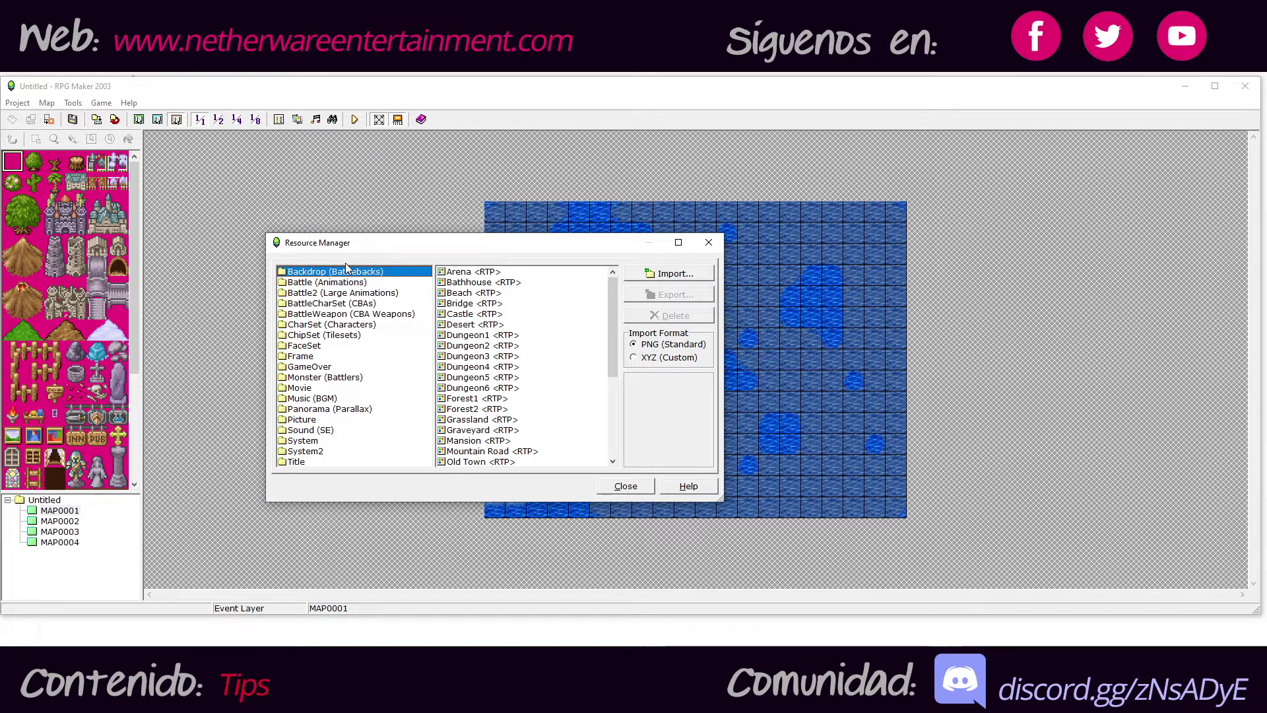
{"action": "left_click", "coordinate": [308, 284]}
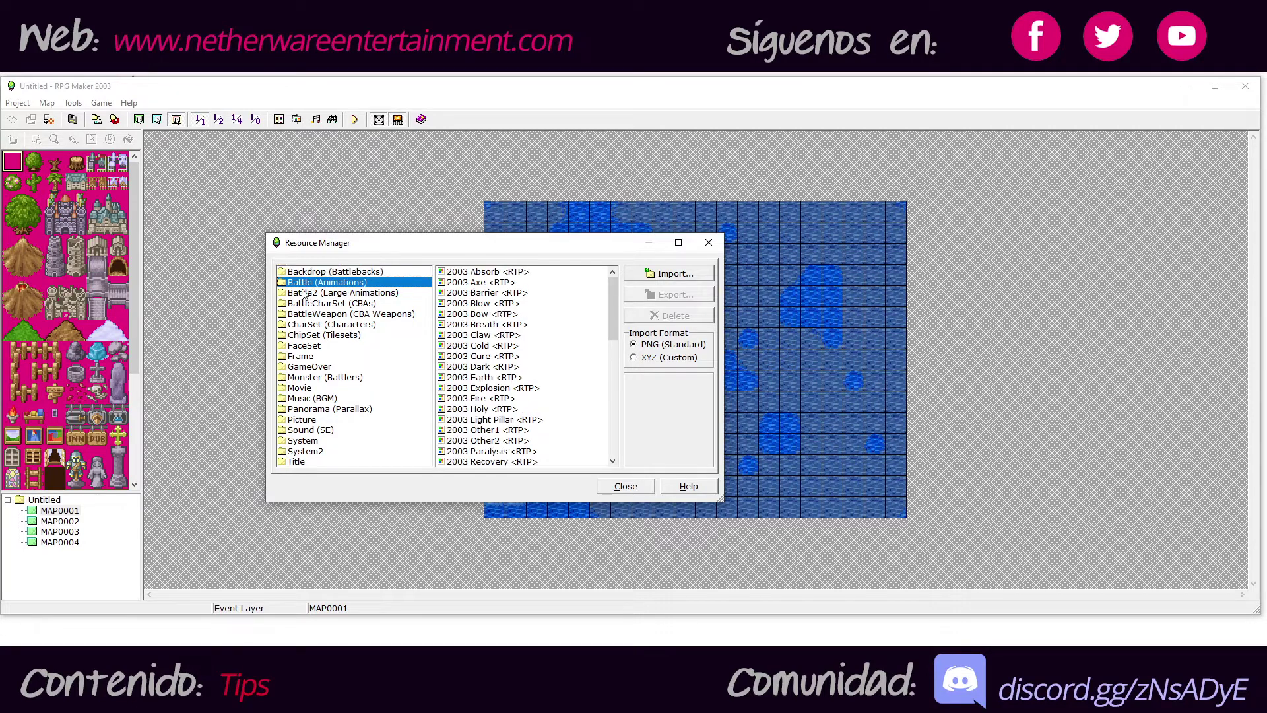
{"action": "left_click", "coordinate": [305, 294]}
{"action": "left_click", "coordinate": [303, 303]}
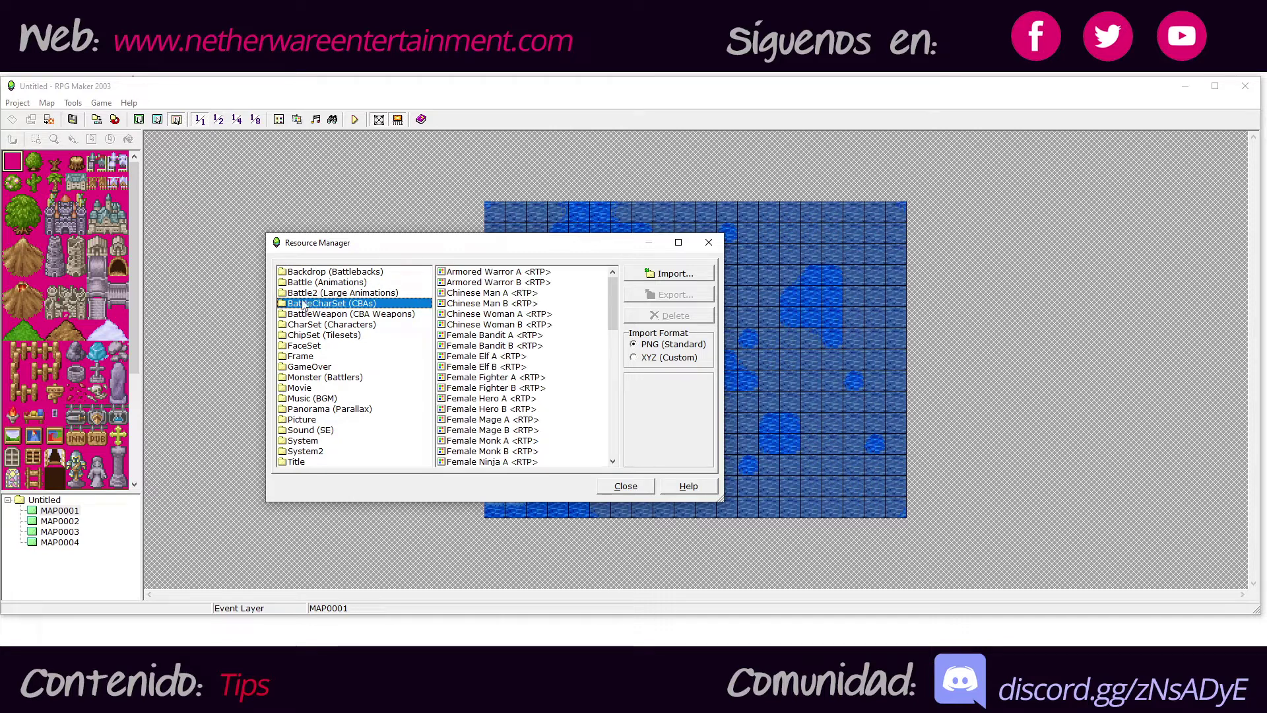
{"action": "left_click", "coordinate": [307, 284]}
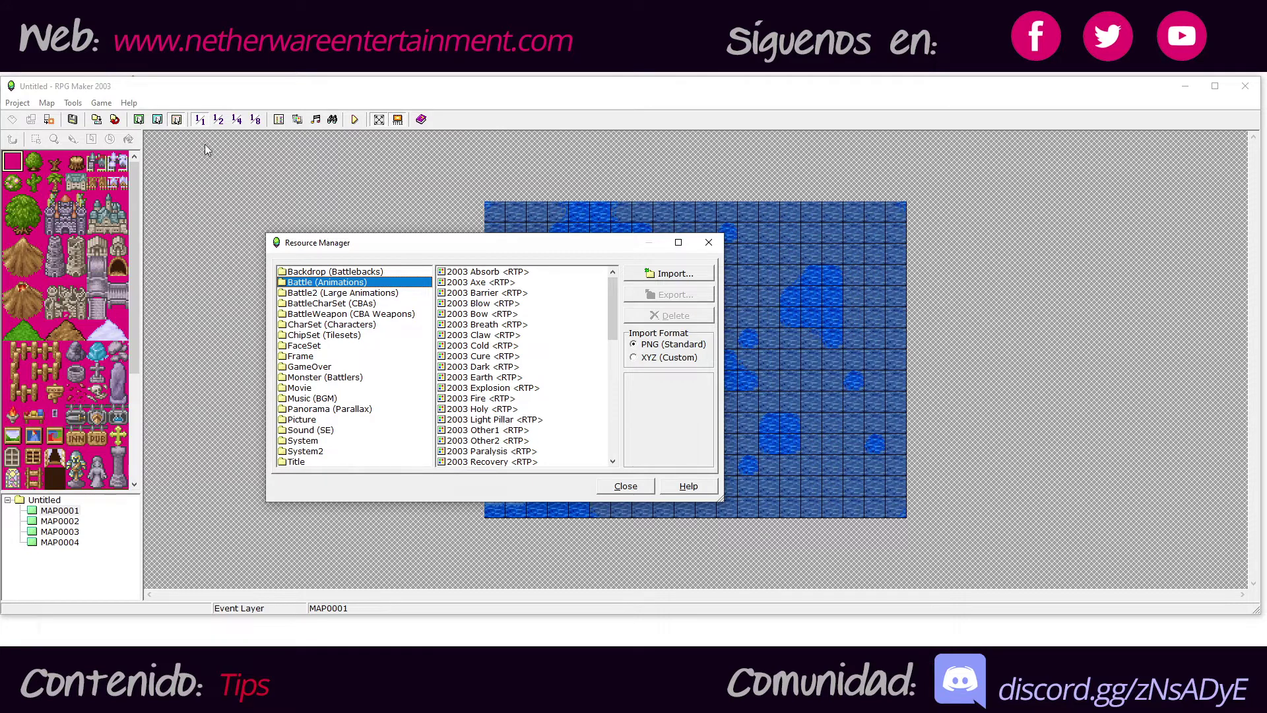
Step: Browse the Resource Manager's file lists from Backdrop down through ChipSet and back up to the character categories
{"action": "left_click", "coordinate": [307, 272]}
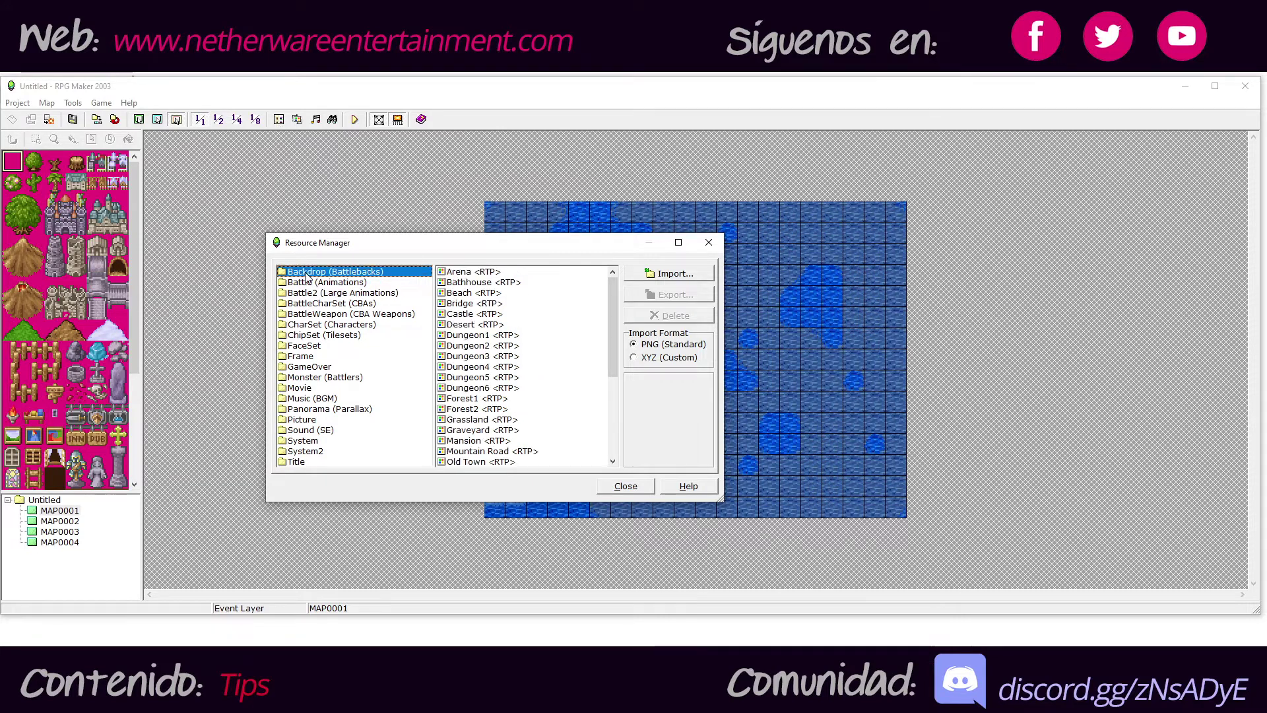
{"action": "key", "text": "Down"}
{"action": "key", "text": "Down"}
{"action": "key", "text": "Down"}
{"action": "key", "text": "Down"}
{"action": "key", "text": "Down"}
{"action": "key", "text": "Down"}
{"action": "key", "text": "Down"}
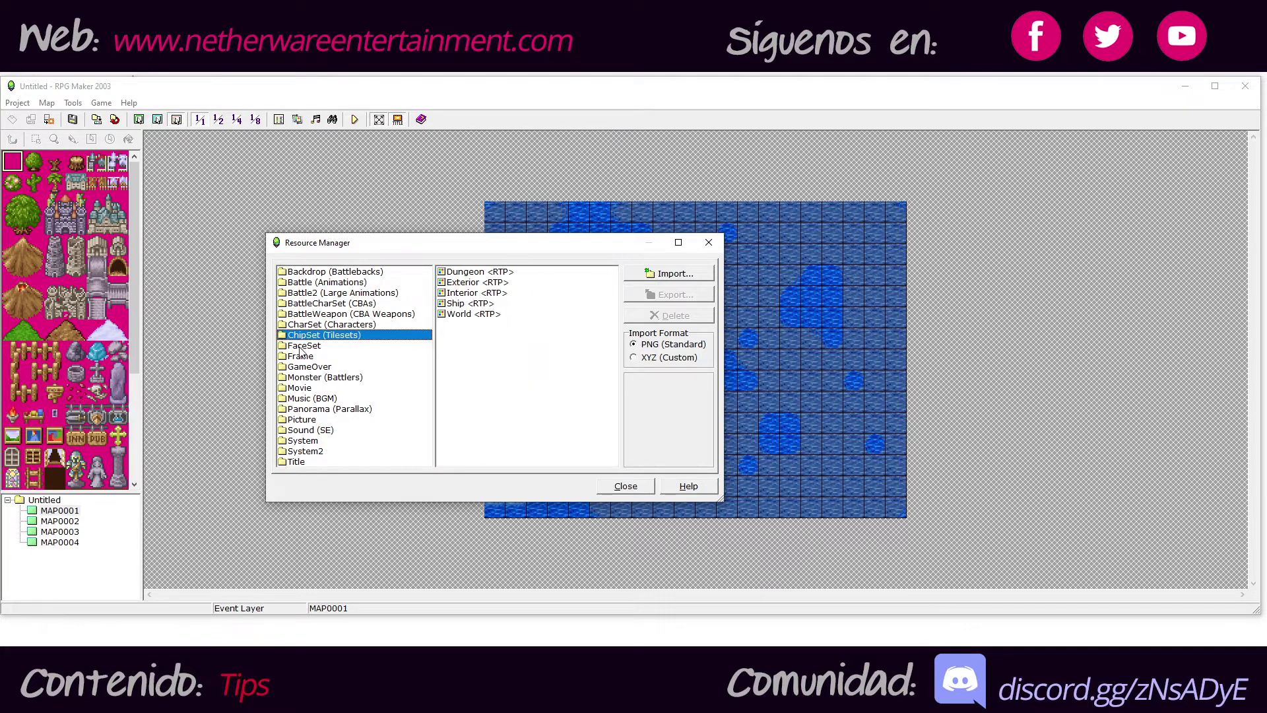
{"action": "key", "text": "Up"}
{"action": "key", "text": "Up"}
{"action": "key", "text": "Up"}
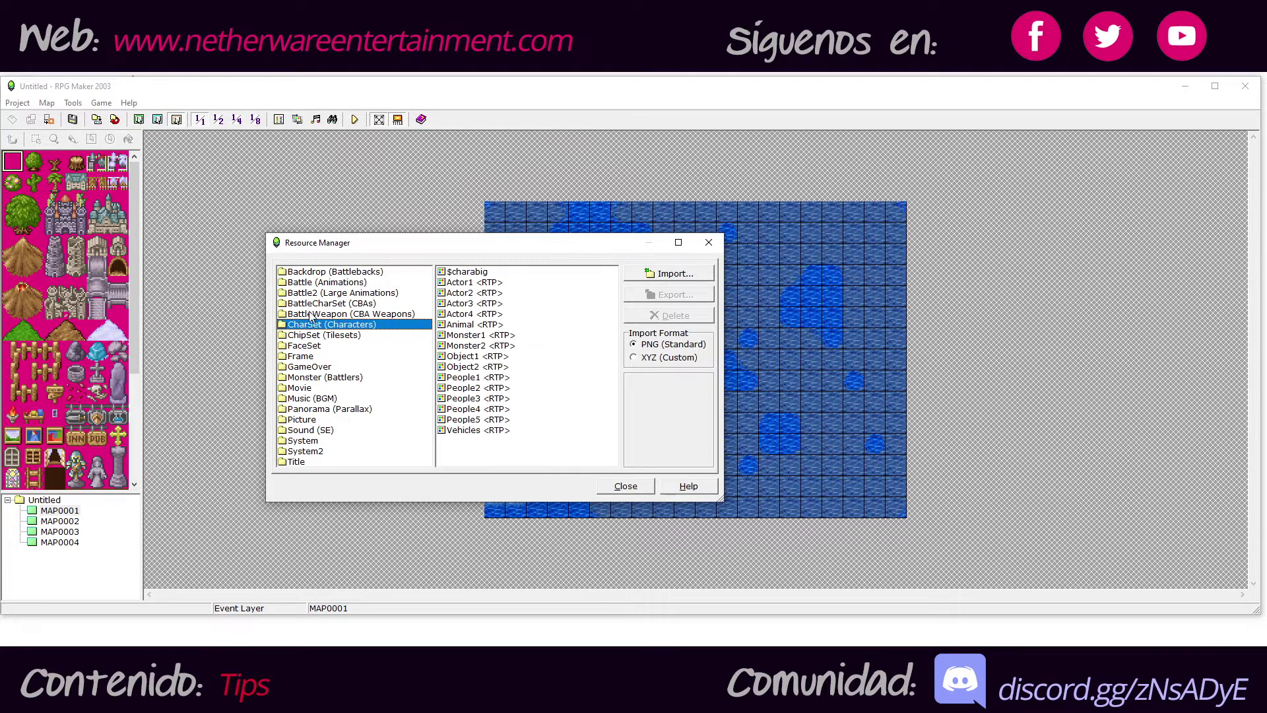
Step: Look at the Battle and GameOver resource files, and close the Resource Manager
{"action": "left_click", "coordinate": [303, 283]}
{"action": "left_click", "coordinate": [304, 368]}
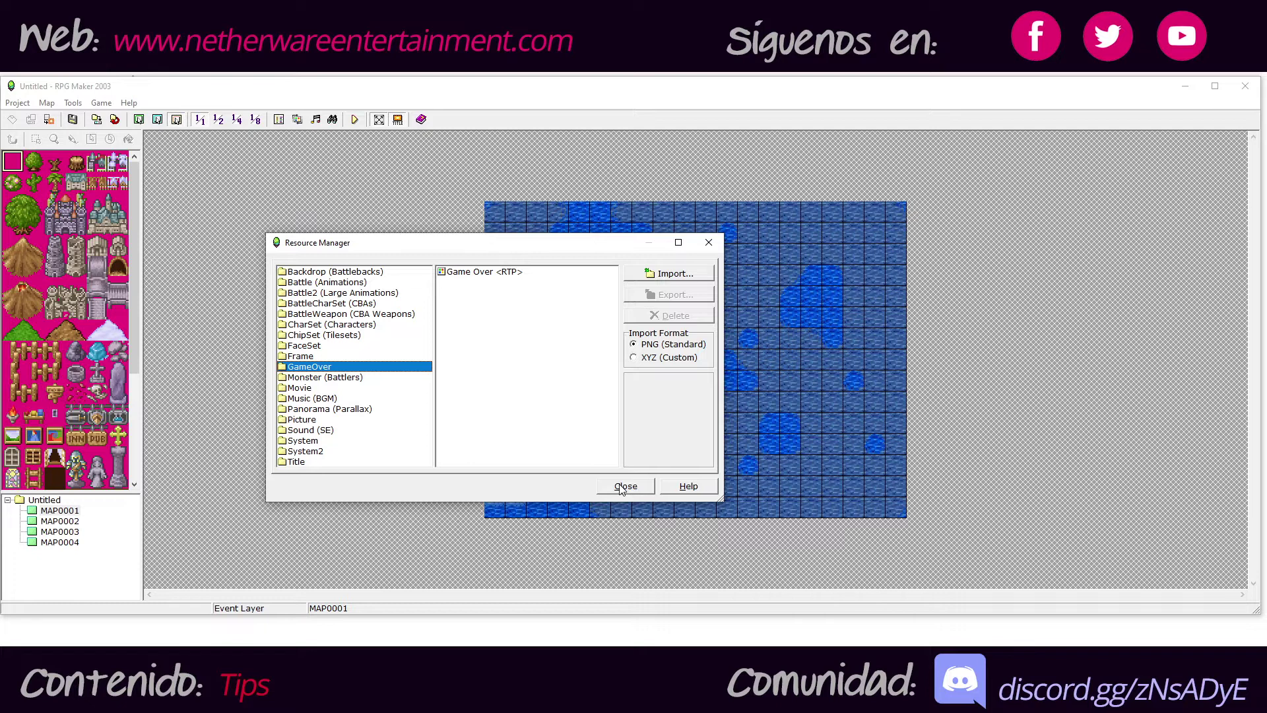
{"action": "left_click_drag", "start_coordinate": [360, 226], "coordinate": [331, 191]}
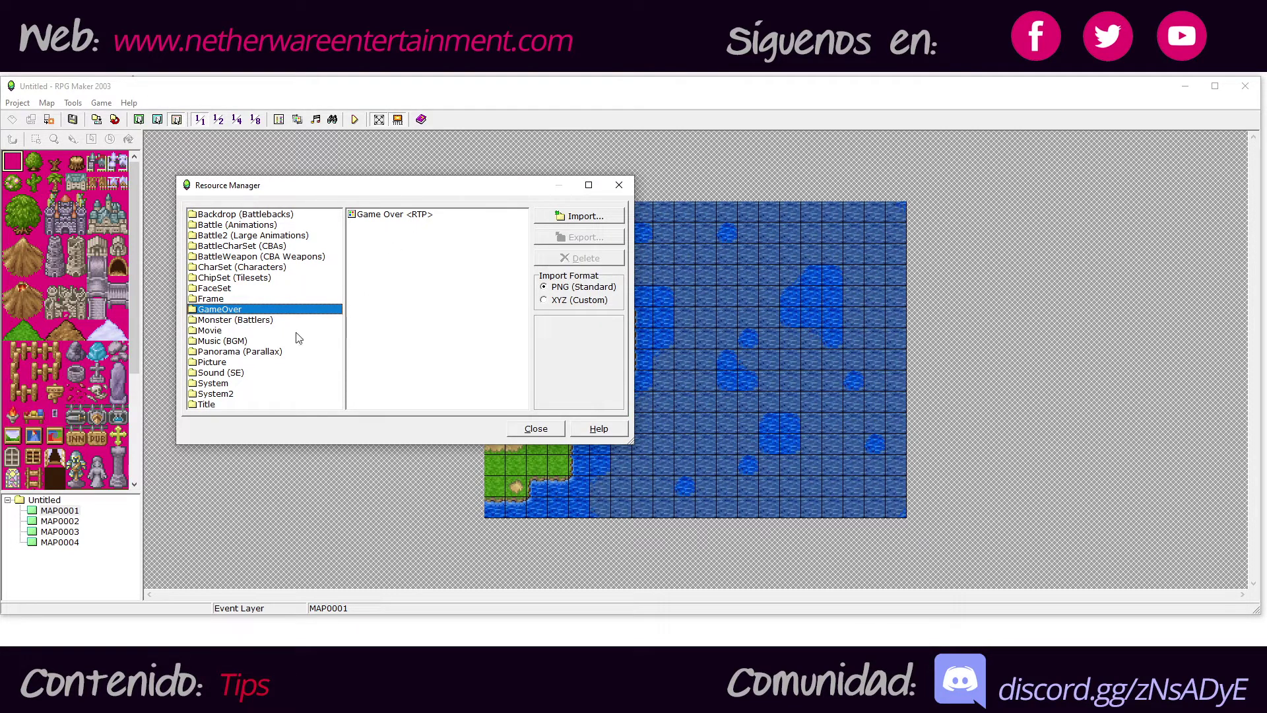
{"action": "left_click_drag", "start_coordinate": [235, 194], "coordinate": [228, 200]}
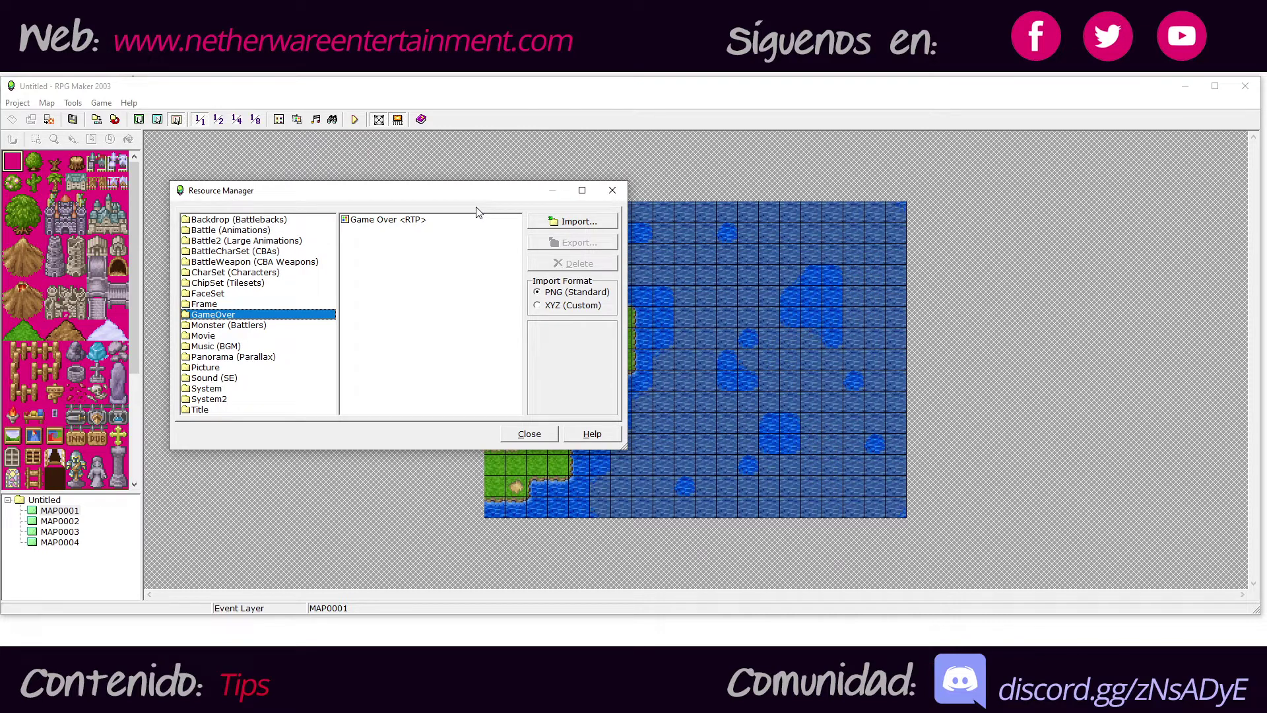
{"action": "left_click", "coordinate": [613, 191]}
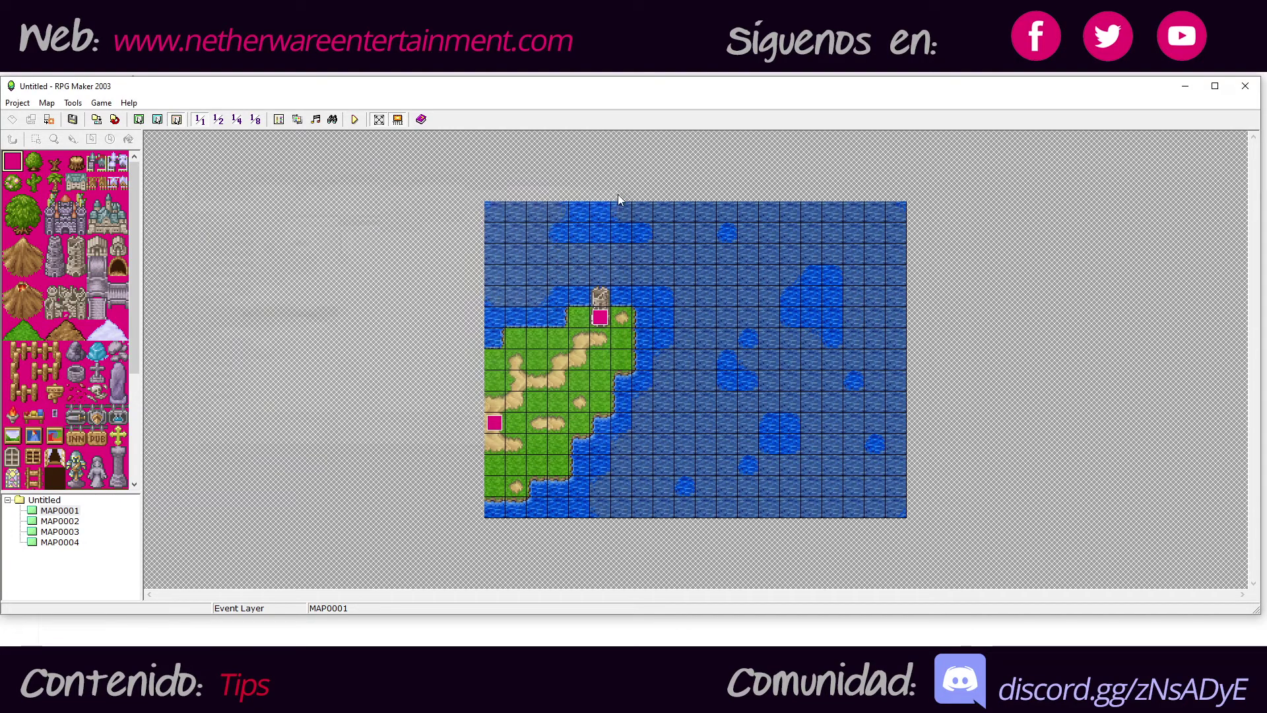
Step: Open the BGM Test, look over its music list and its Volume, Tempo and Balance settings, and close it
{"action": "left_click", "coordinate": [315, 120]}
{"action": "left_click_drag", "start_coordinate": [528, 225], "coordinate": [242, 212]}
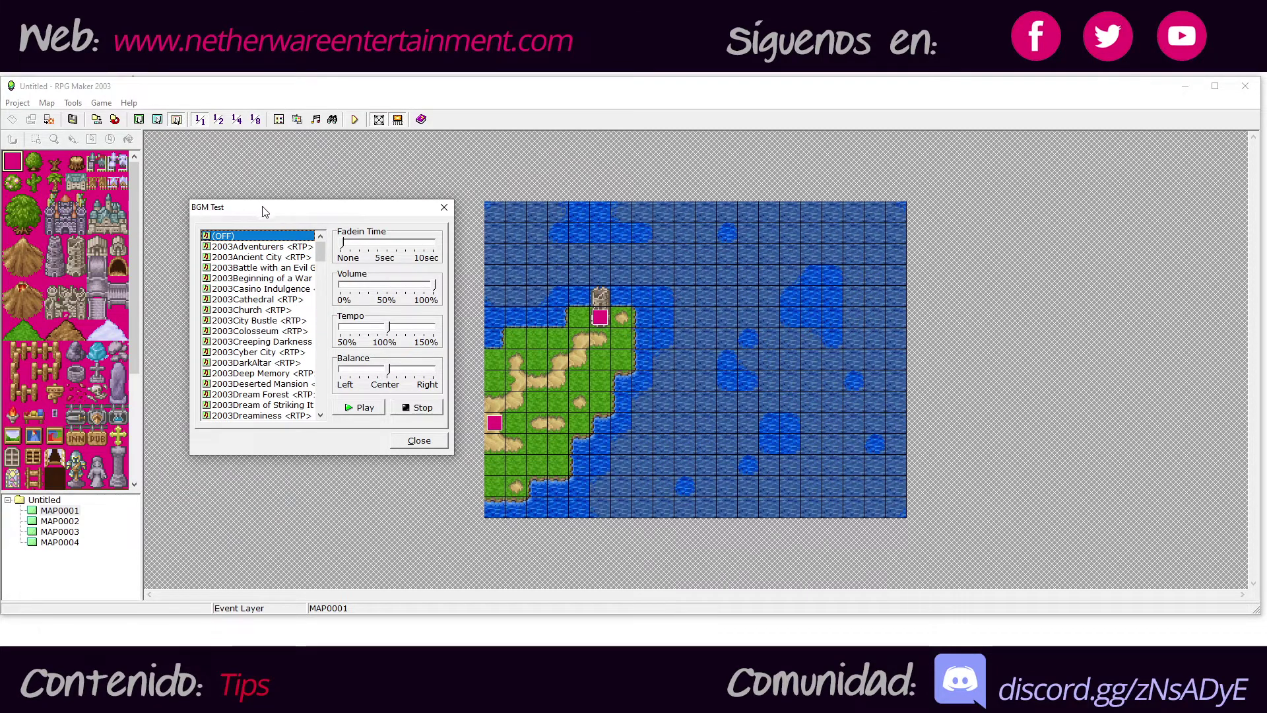
{"action": "left_click_drag", "start_coordinate": [262, 209], "coordinate": [265, 194]}
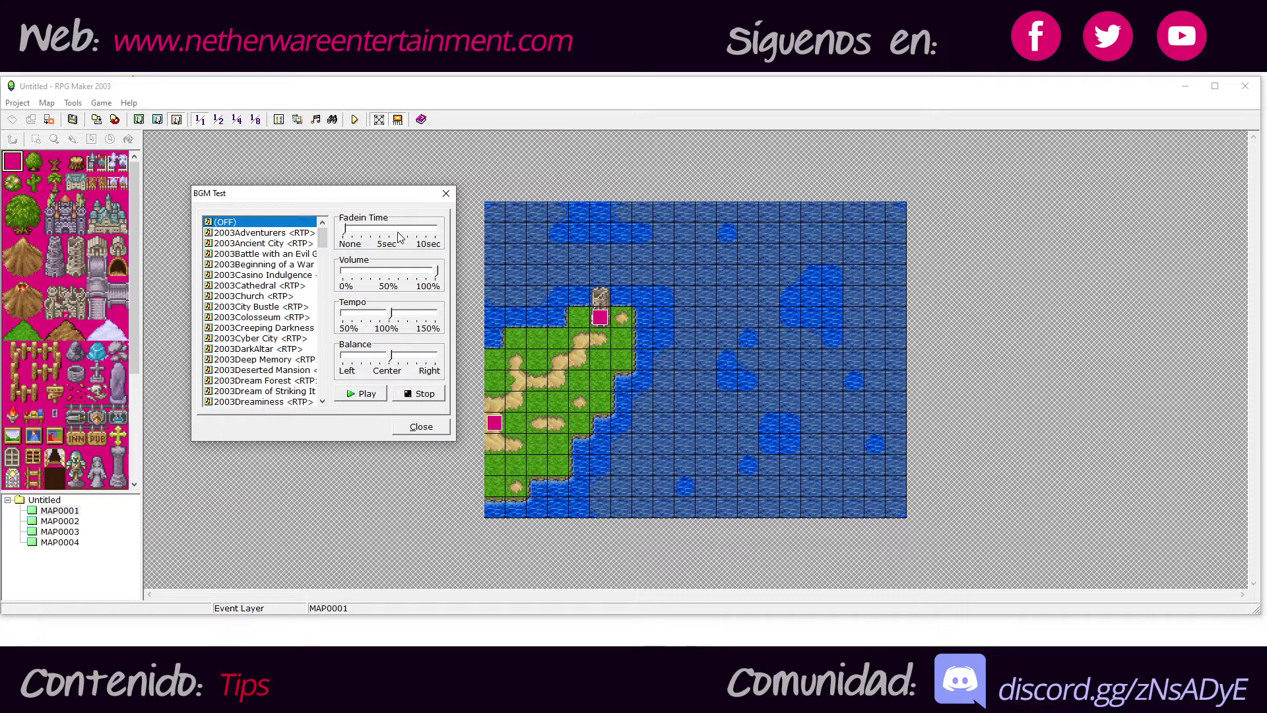
{"action": "mouse_move", "coordinate": [438, 272]}
{"action": "left_mouse_down"}
{"action": "mouse_move", "coordinate": [350, 275]}
{"action": "mouse_move", "coordinate": [437, 274]}
{"action": "left_mouse_up"}
{"action": "mouse_move", "coordinate": [392, 317]}
{"action": "left_mouse_down"}
{"action": "mouse_move", "coordinate": [373, 317]}
{"action": "mouse_move", "coordinate": [384, 318]}
{"action": "left_mouse_up"}
{"action": "left_click_drag", "start_coordinate": [384, 322], "coordinate": [389, 320]}
{"action": "mouse_move", "coordinate": [391, 358]}
{"action": "left_mouse_down"}
{"action": "mouse_move", "coordinate": [360, 359]}
{"action": "mouse_move", "coordinate": [434, 358]}
{"action": "mouse_move", "coordinate": [380, 359]}
{"action": "mouse_move", "coordinate": [392, 358]}
{"action": "left_mouse_up"}
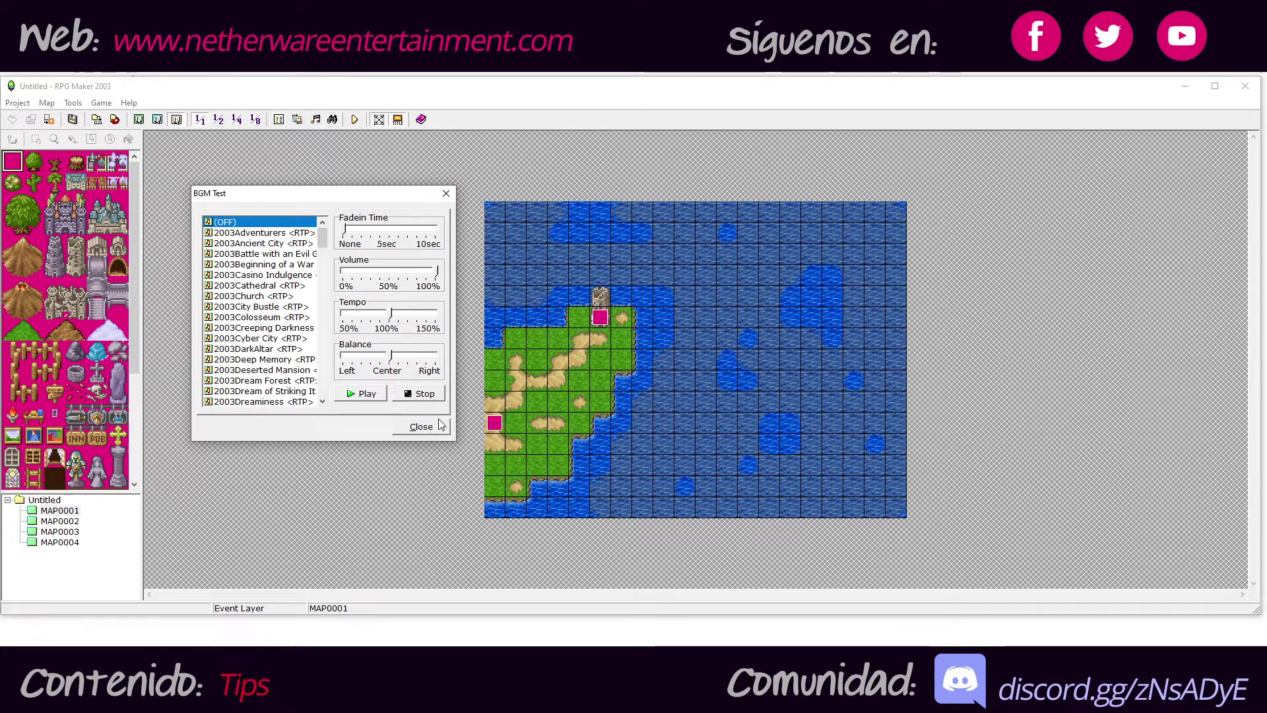
{"action": "left_click_drag", "start_coordinate": [284, 200], "coordinate": [251, 162]}
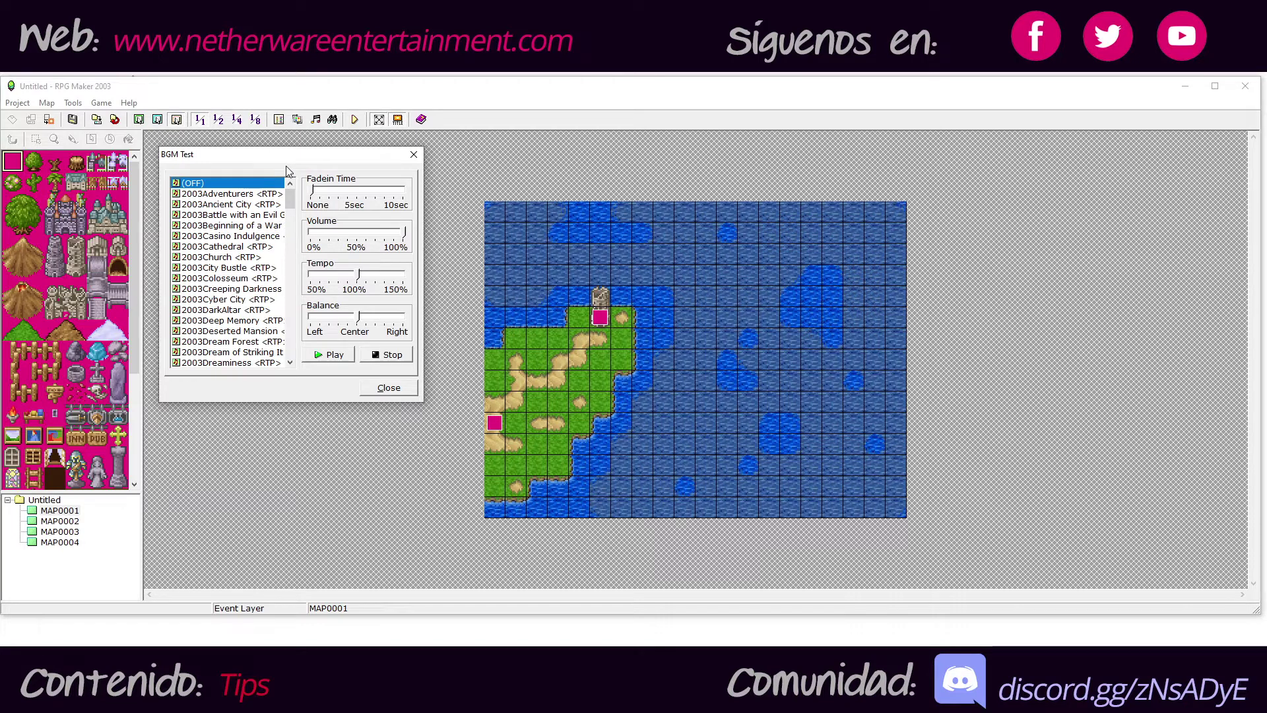
{"action": "left_click", "coordinate": [375, 392]}
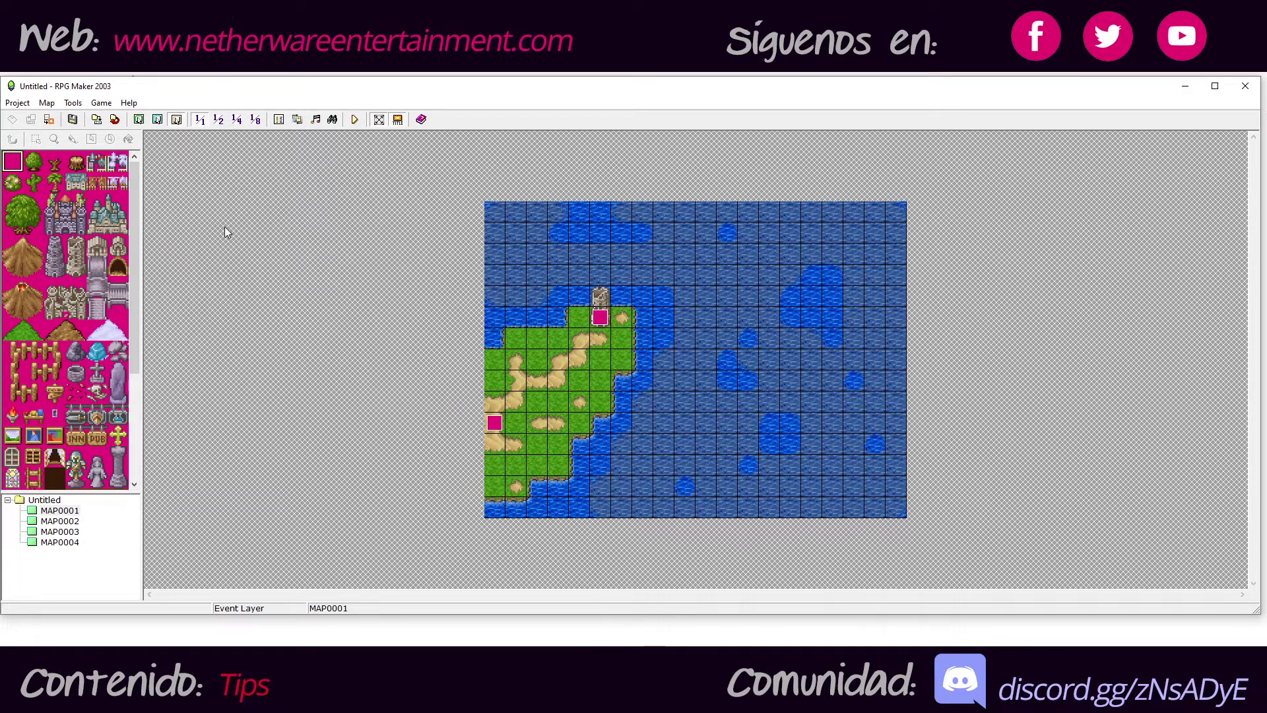
Step: Open the event search, look through its Variable, Switch and Event Name keywords and its search ranges, and close it
{"action": "left_click", "coordinate": [332, 120]}
{"action": "left_click_drag", "start_coordinate": [247, 99], "coordinate": [297, 168]}
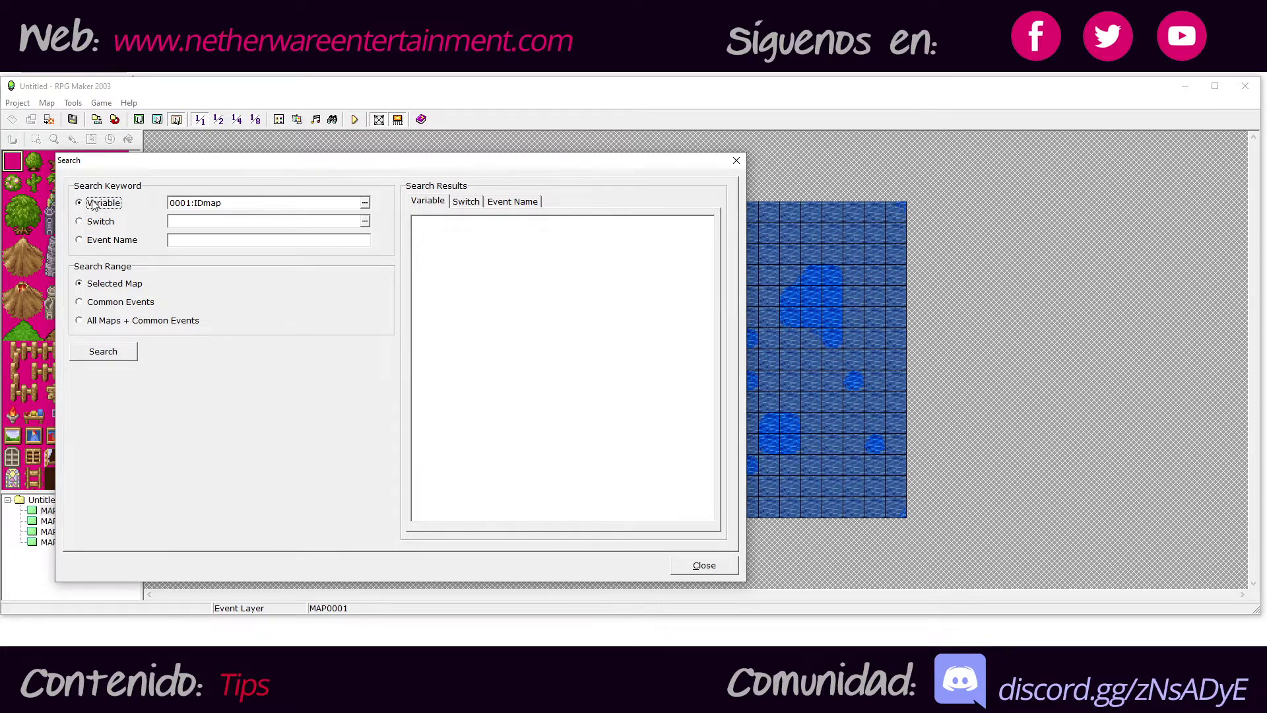
{"action": "left_click", "coordinate": [104, 222]}
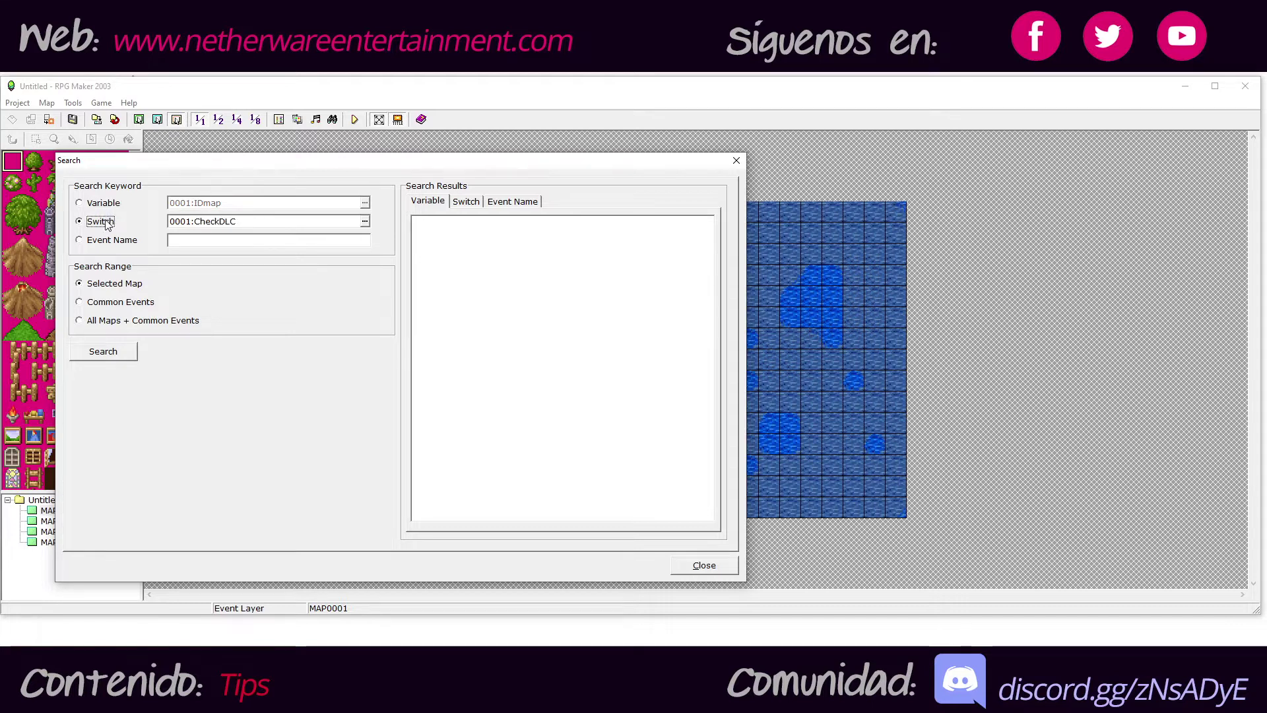
{"action": "left_click", "coordinate": [103, 241]}
{"action": "key", "text": "Tab"}
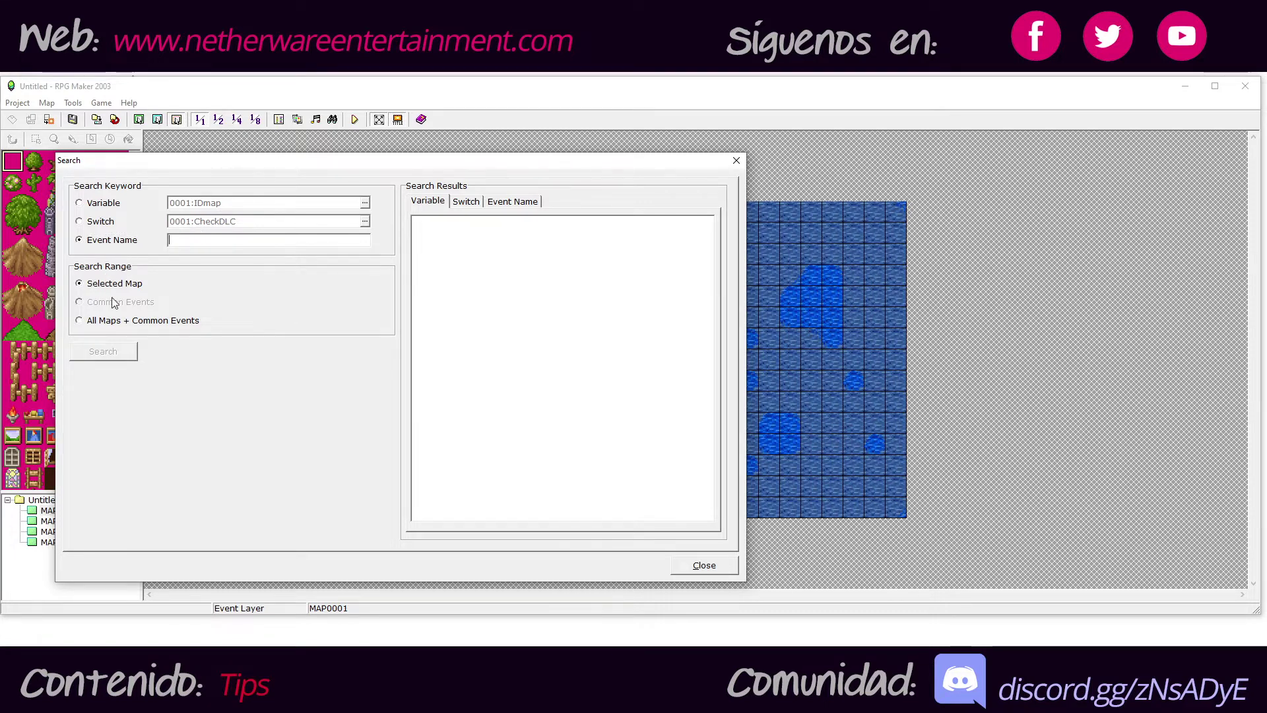
{"action": "left_click", "coordinate": [110, 326]}
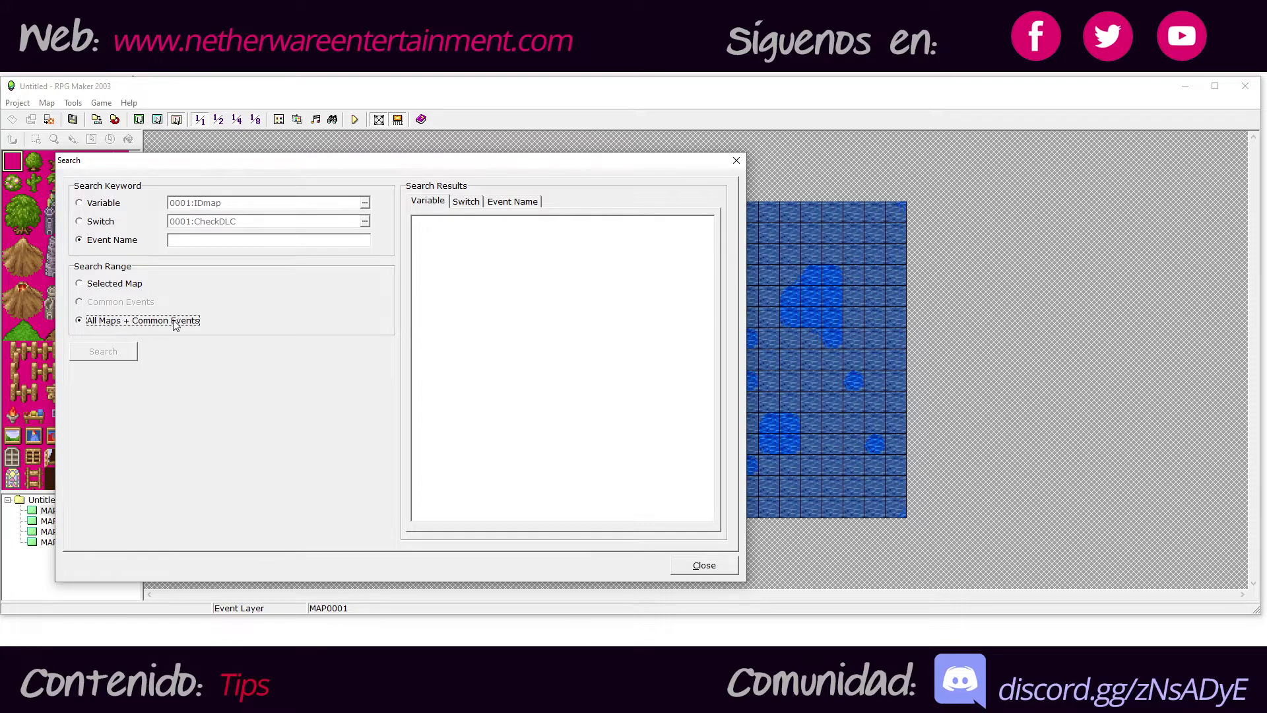
{"action": "left_click", "coordinate": [112, 284]}
{"action": "left_click_drag", "start_coordinate": [294, 164], "coordinate": [279, 145]}
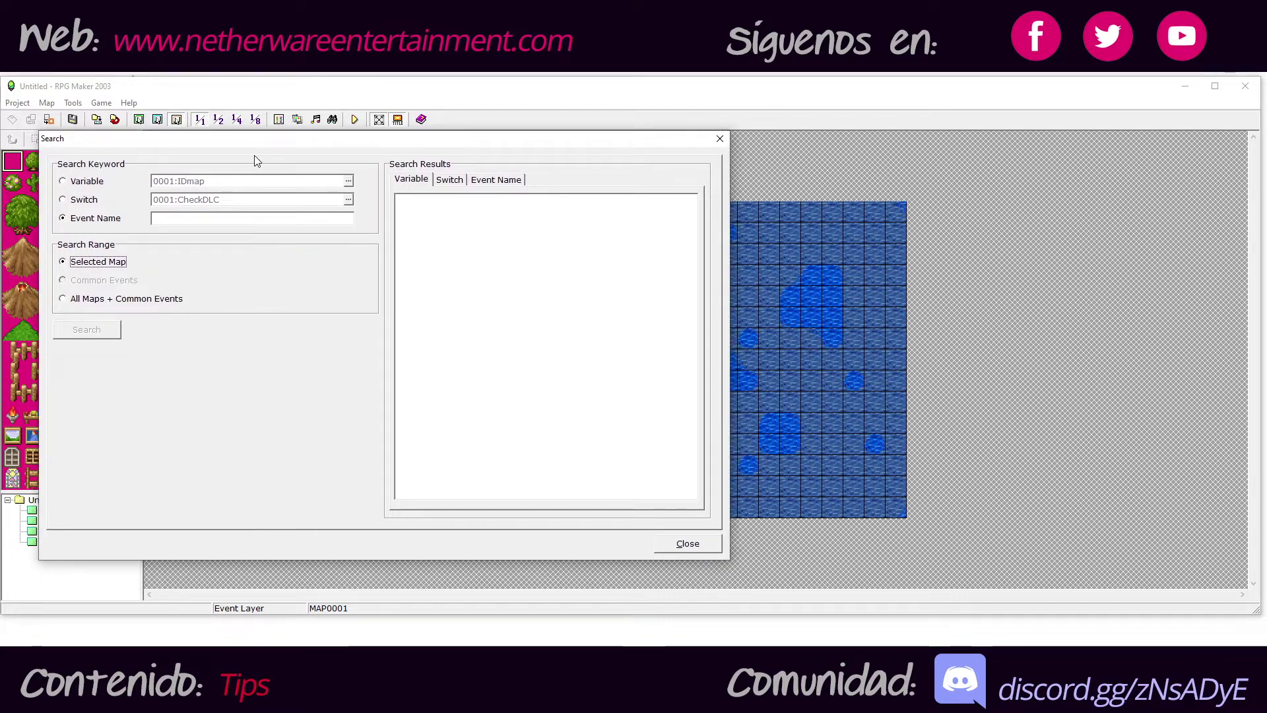
{"action": "left_click", "coordinate": [720, 138]}
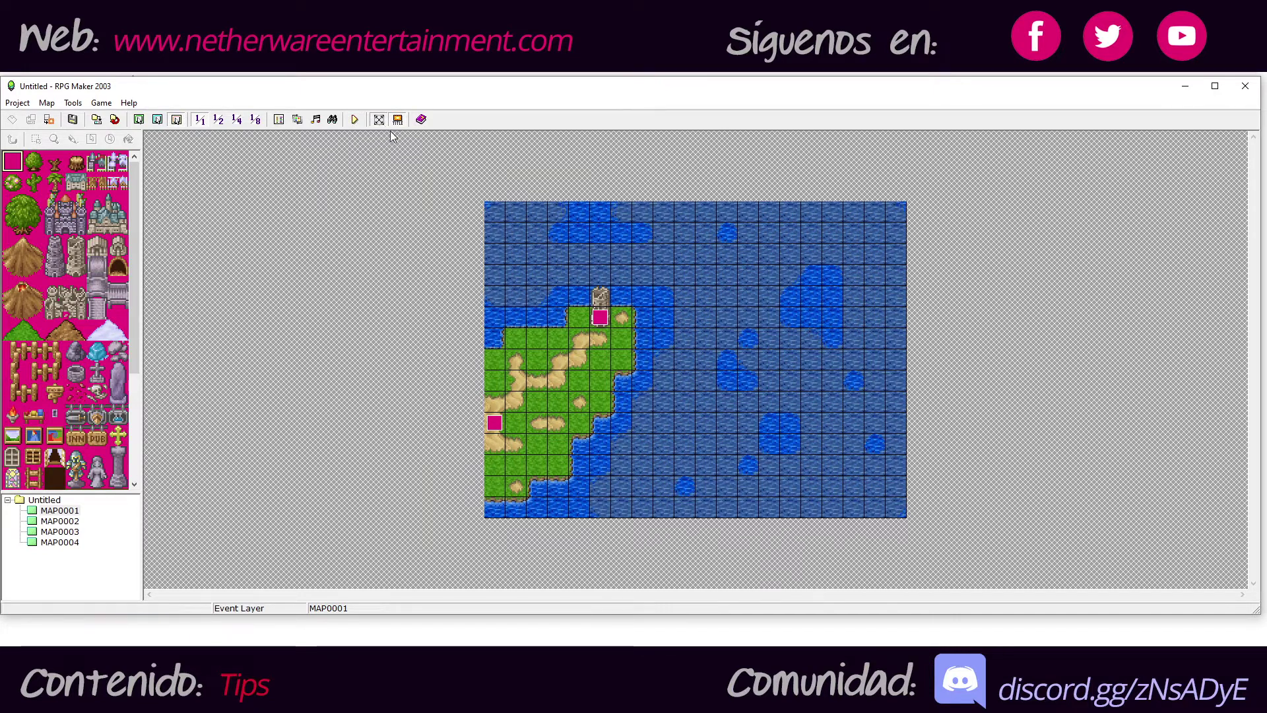
Step: Review the test-play display toggles, including the title screen one, and the title graphic setting in the database's System section
{"action": "left_click", "coordinate": [382, 124]}
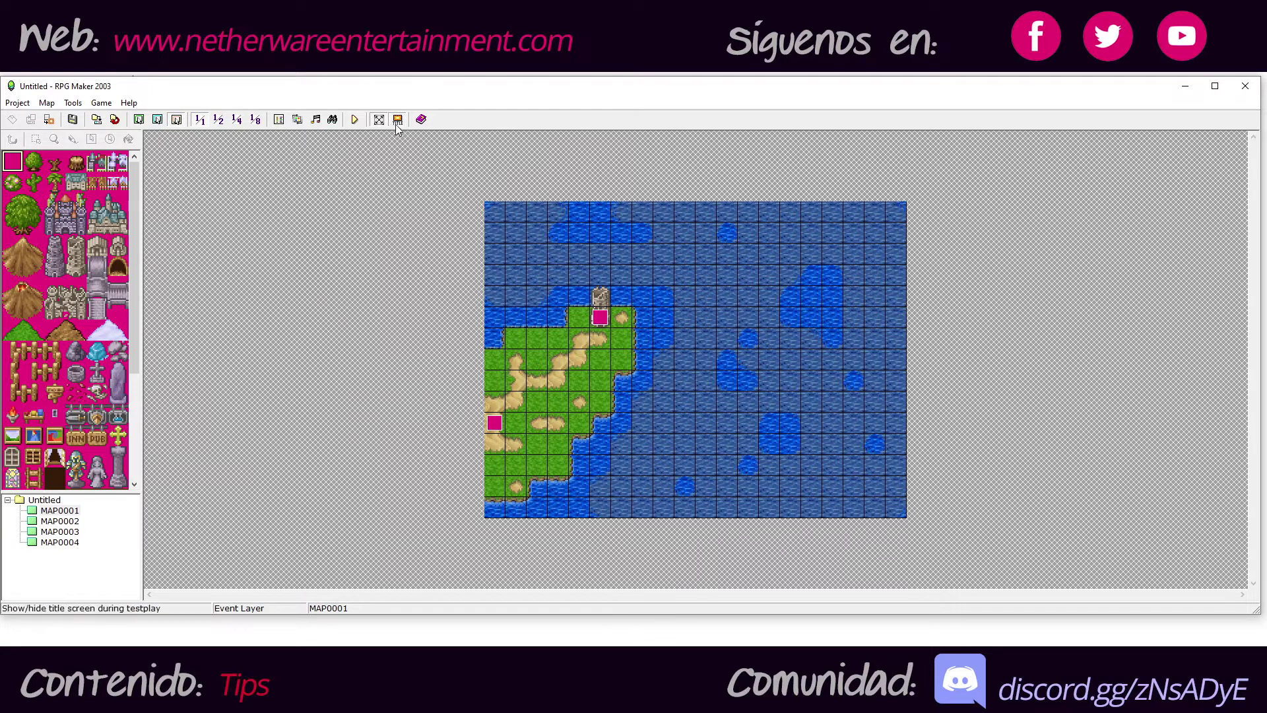
{"action": "left_click", "coordinate": [279, 119]}
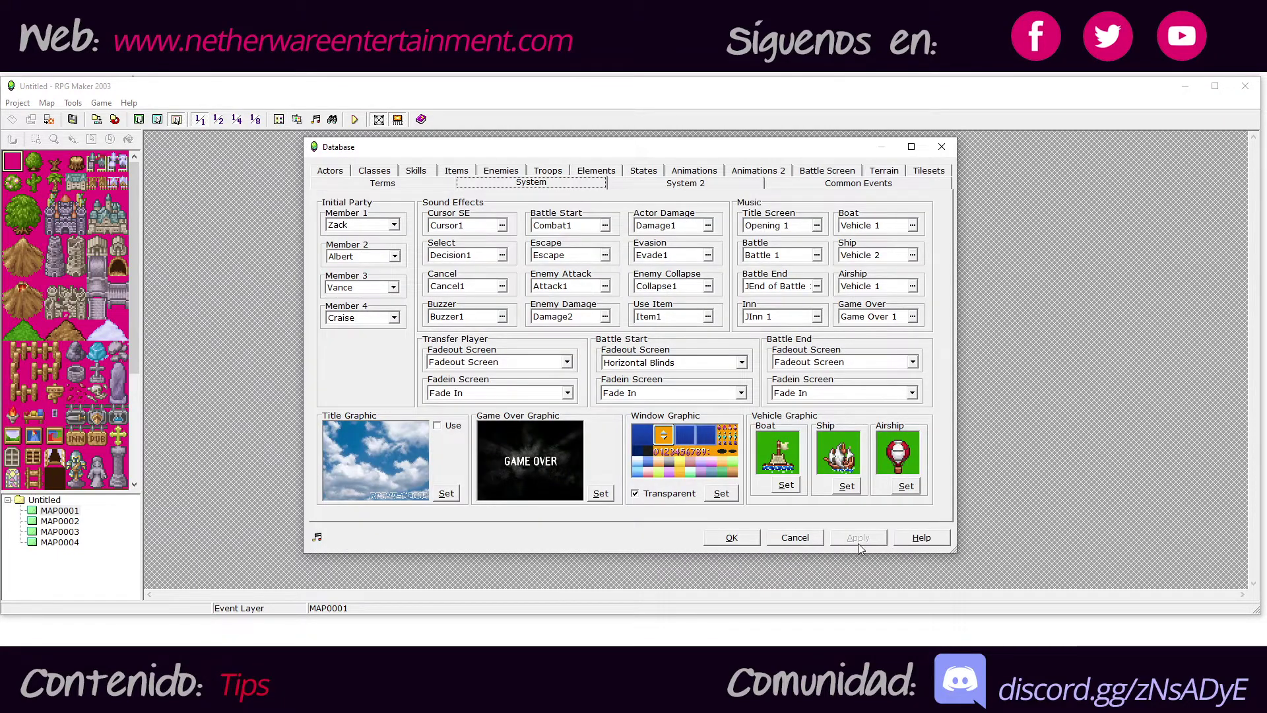
{"action": "left_click", "coordinate": [732, 537]}
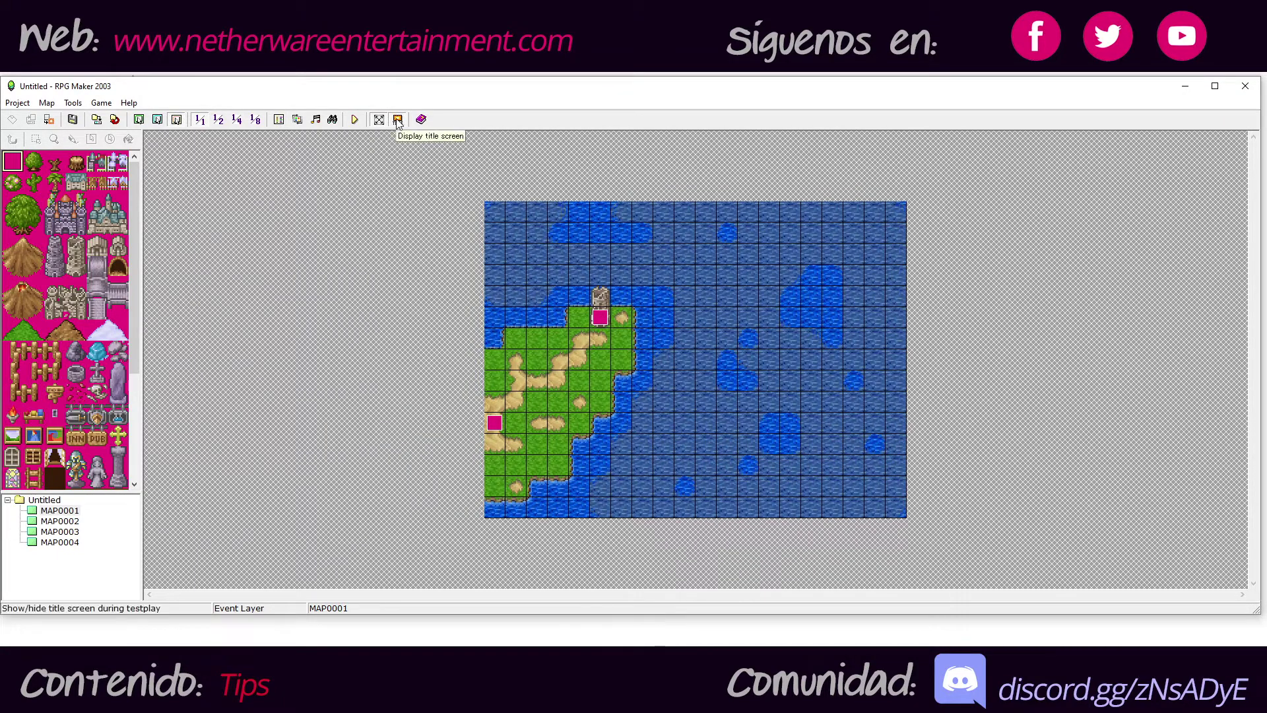
{"action": "left_click", "coordinate": [398, 120]}
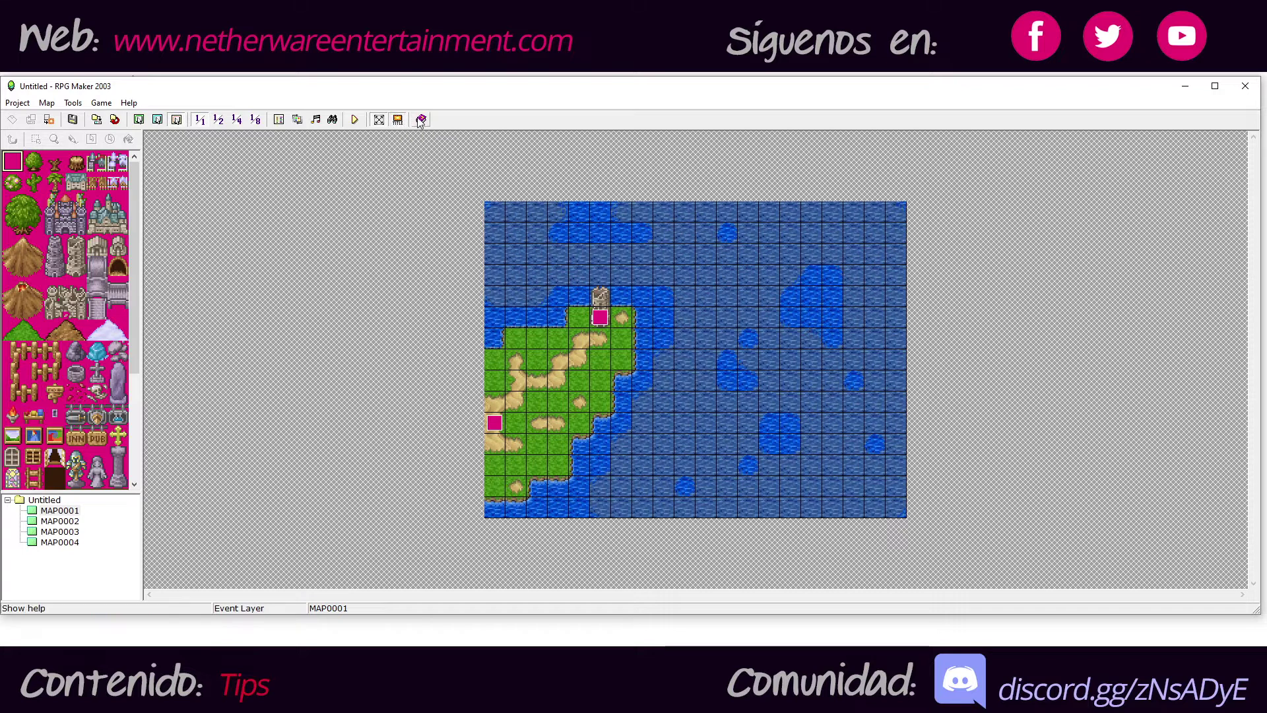
Step: Open the RPG Maker 2003 help documentation
{"action": "left_click", "coordinate": [421, 120]}
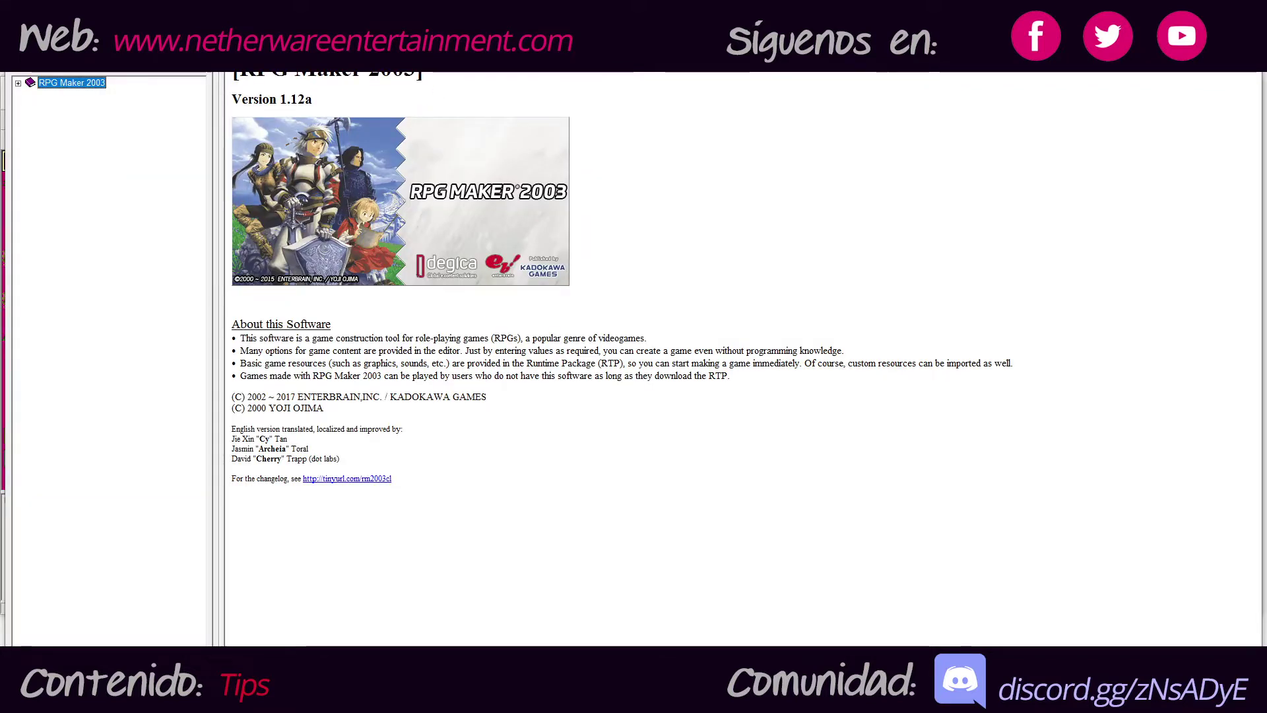